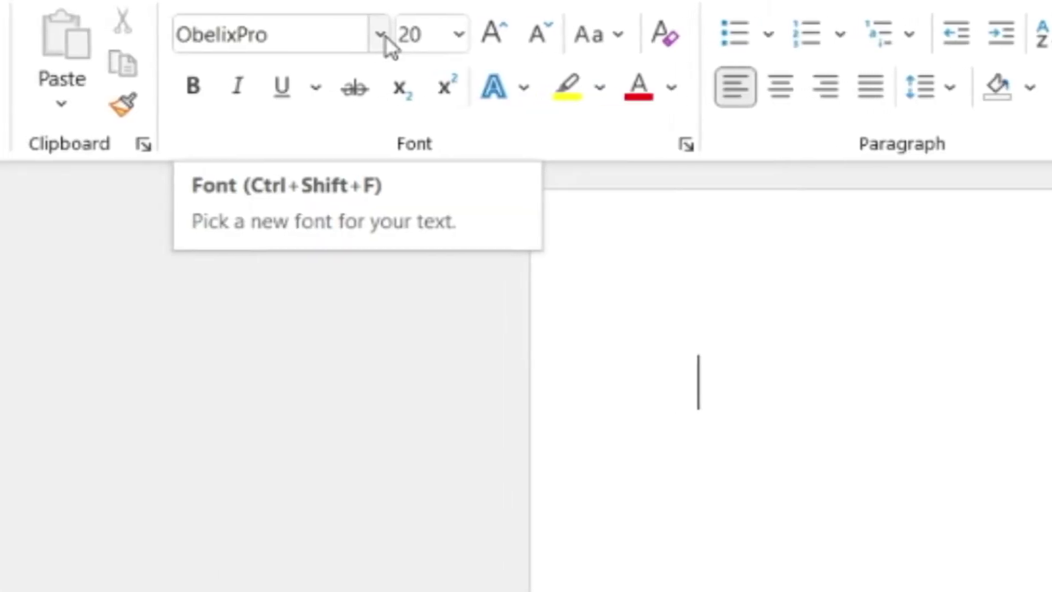
Apply the ObelixPro font and enter a person's first name in capitals as sample text.
{"action": "left_click", "coordinate": [377, 35]}
{"action": "scroll", "coordinate": [423, 353], "scroll_direction": "down", "scroll_amount": 10}
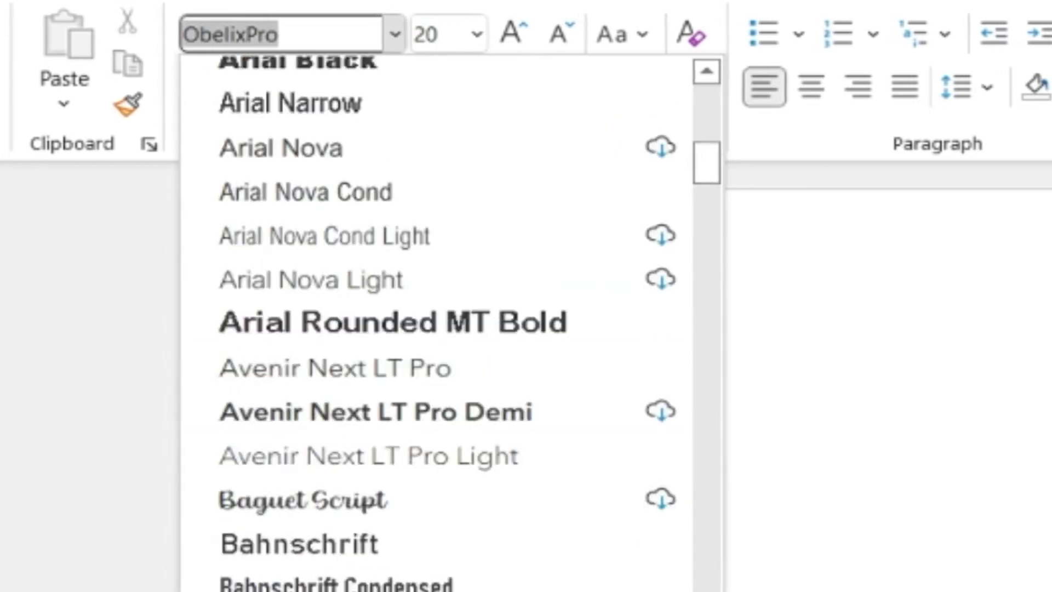
{"action": "scroll", "coordinate": [550, 503], "scroll_direction": "up", "scroll_amount": 10}
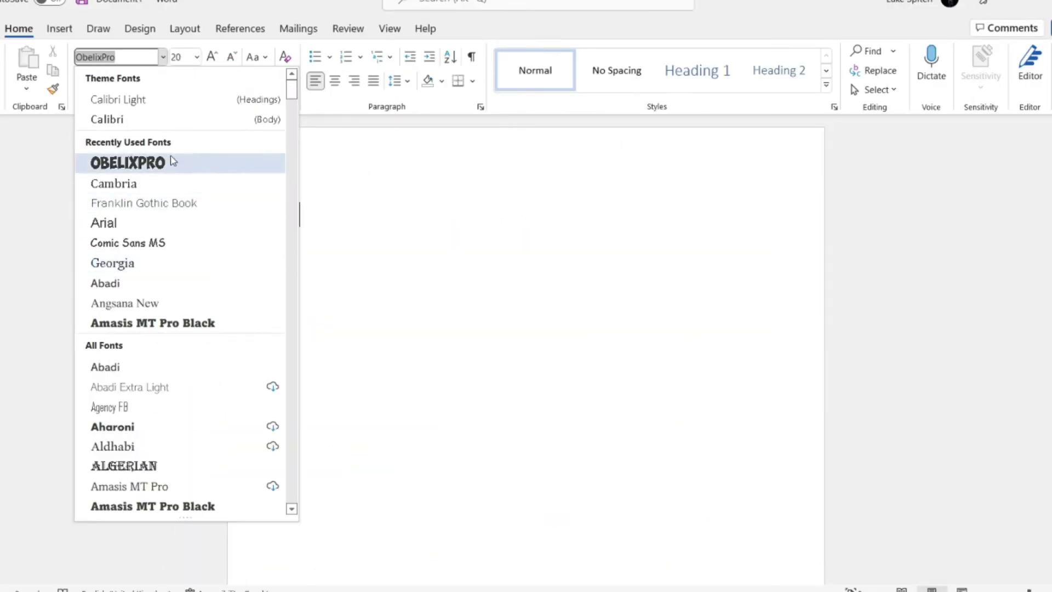
{"action": "left_click", "coordinate": [133, 163]}
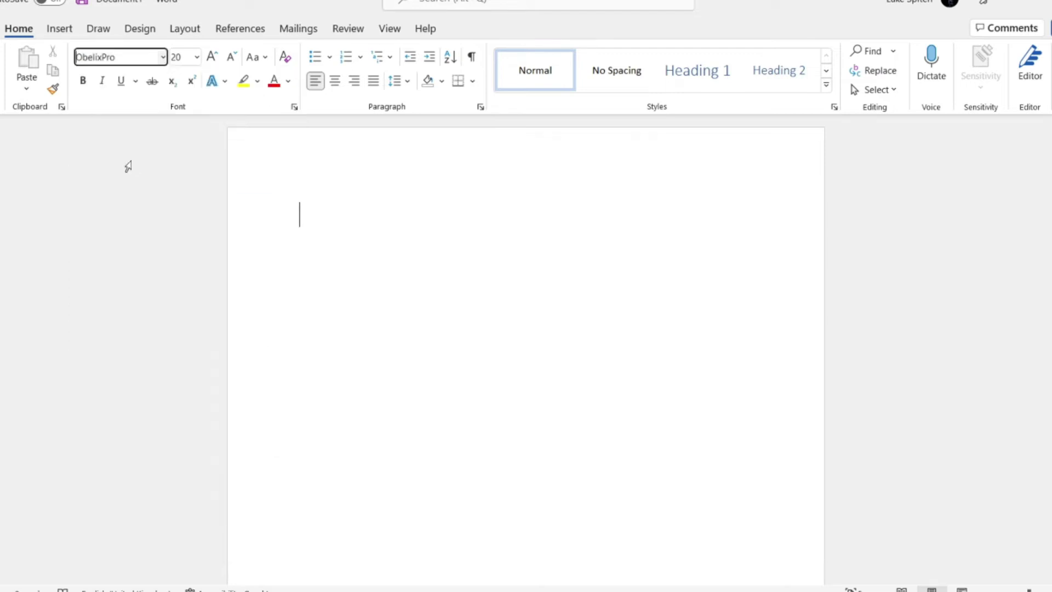
{"action": "type", "text": "LUKE"}
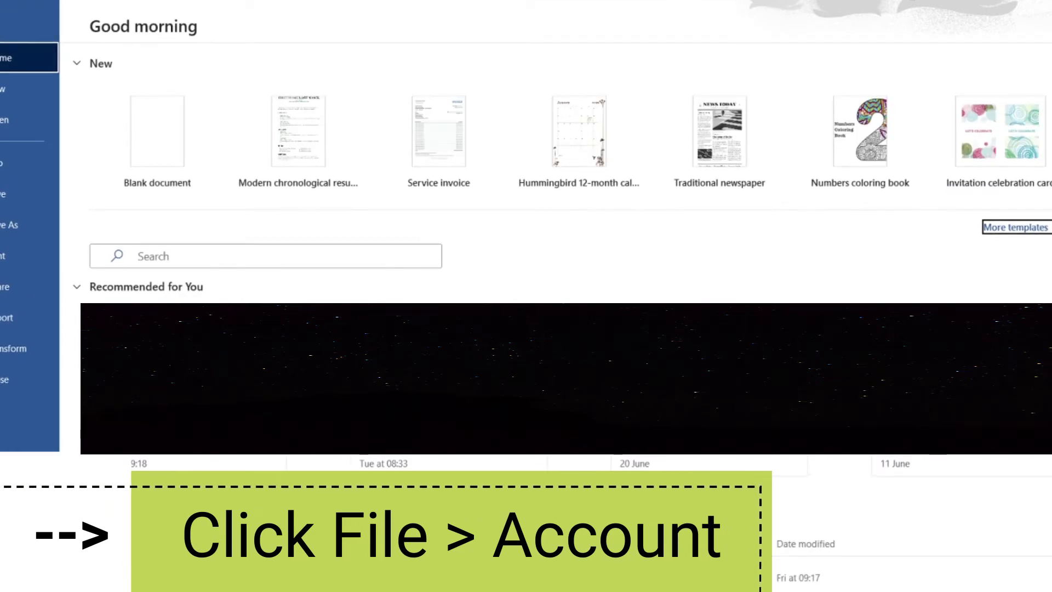
Set the Office Theme to Black in the account settings and start a new blank document.
{"action": "left_click", "coordinate": [38, 521]}
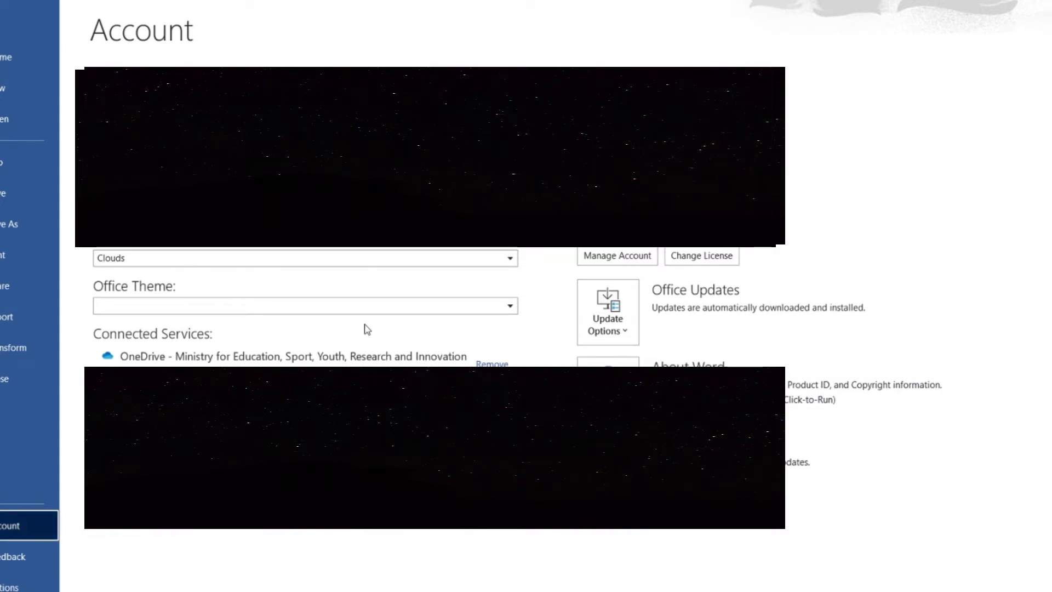
{"action": "left_click", "coordinate": [501, 309]}
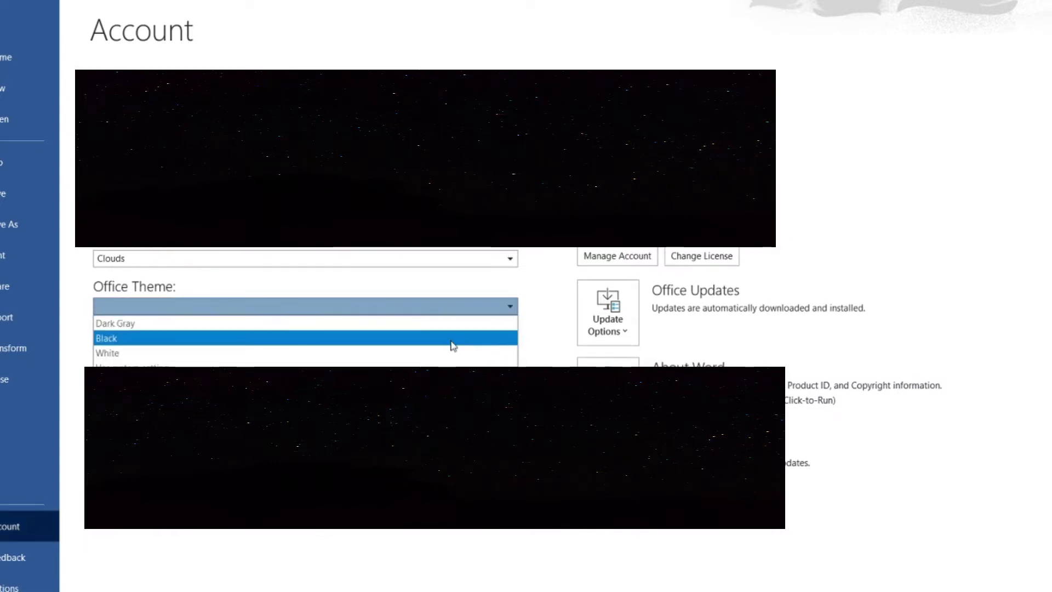
{"action": "left_click", "coordinate": [107, 338]}
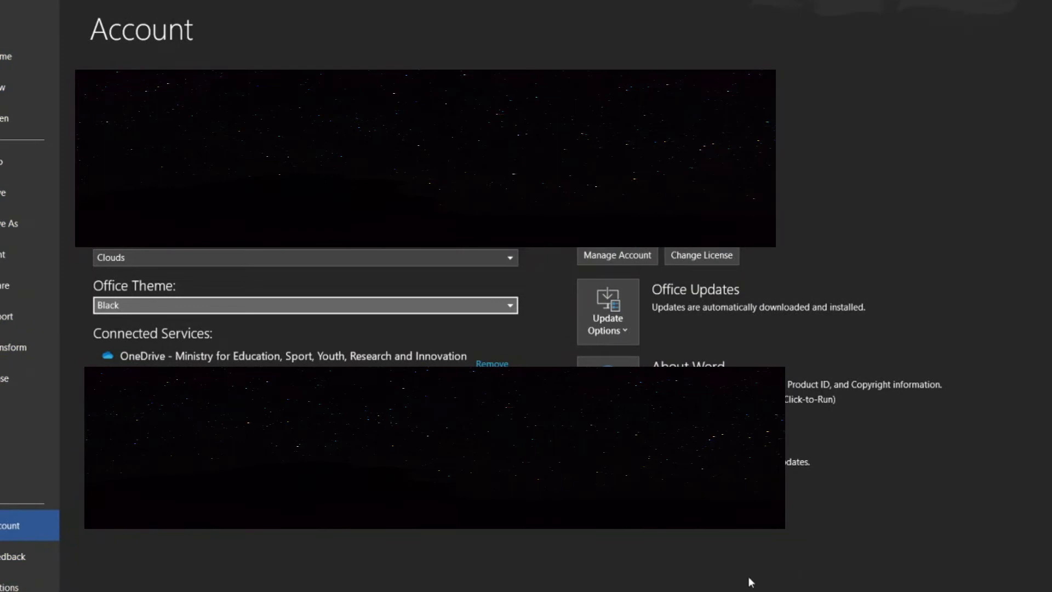
{"action": "left_click", "coordinate": [22, 66]}
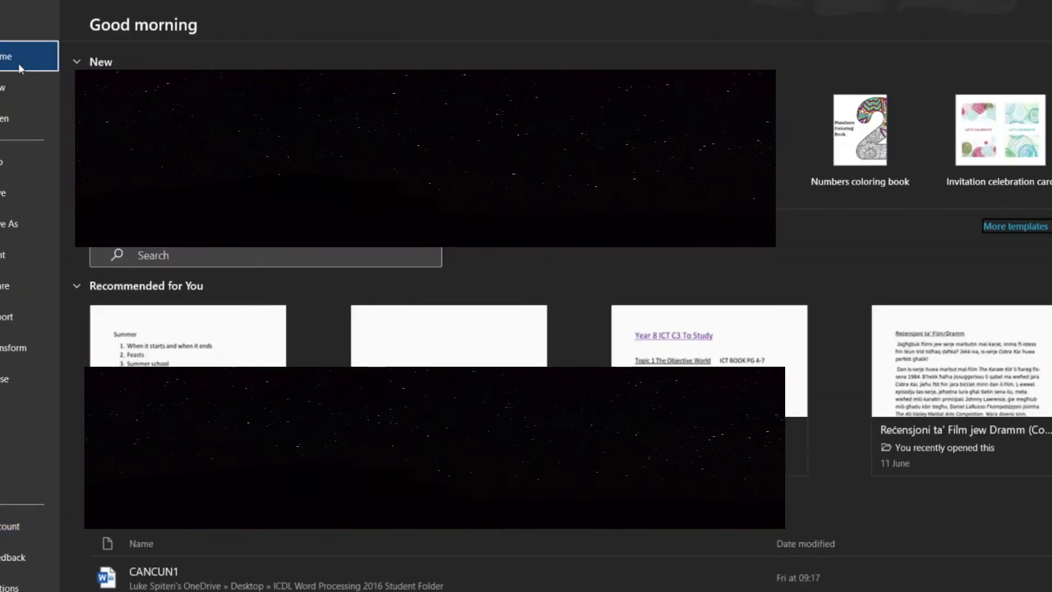
{"action": "left_click", "coordinate": [159, 130]}
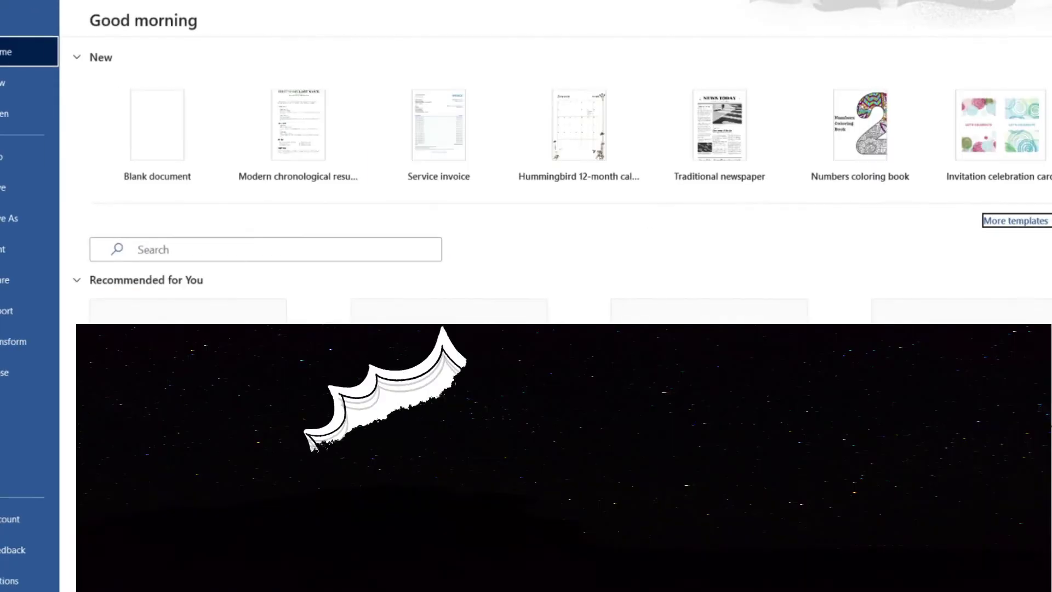
Close the ObelixPro sample document without saving it.
{"action": "left_click", "coordinate": [20, 373]}
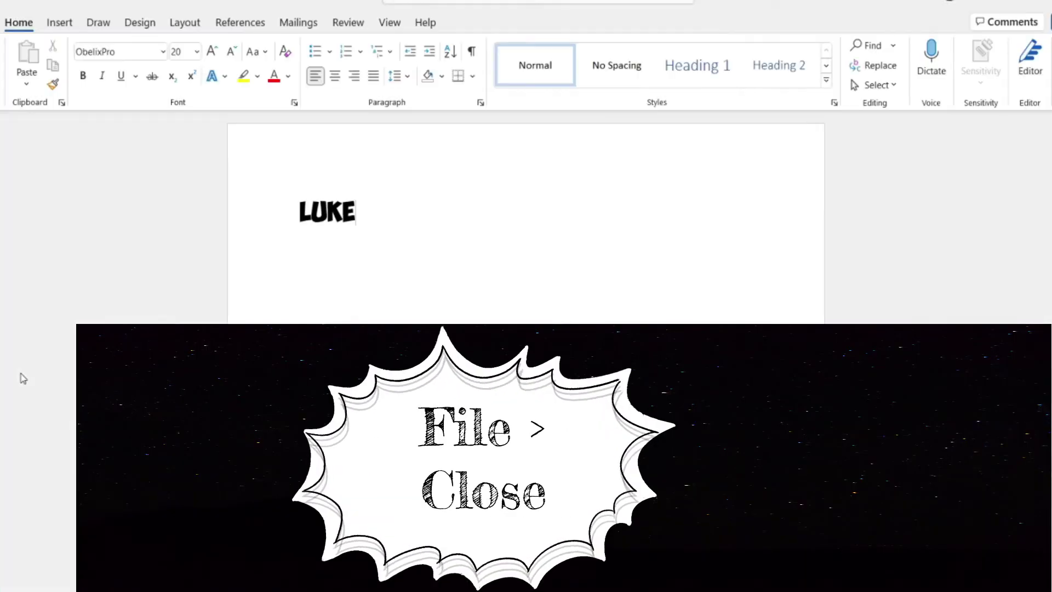
{"action": "key", "text": "alt+n"}
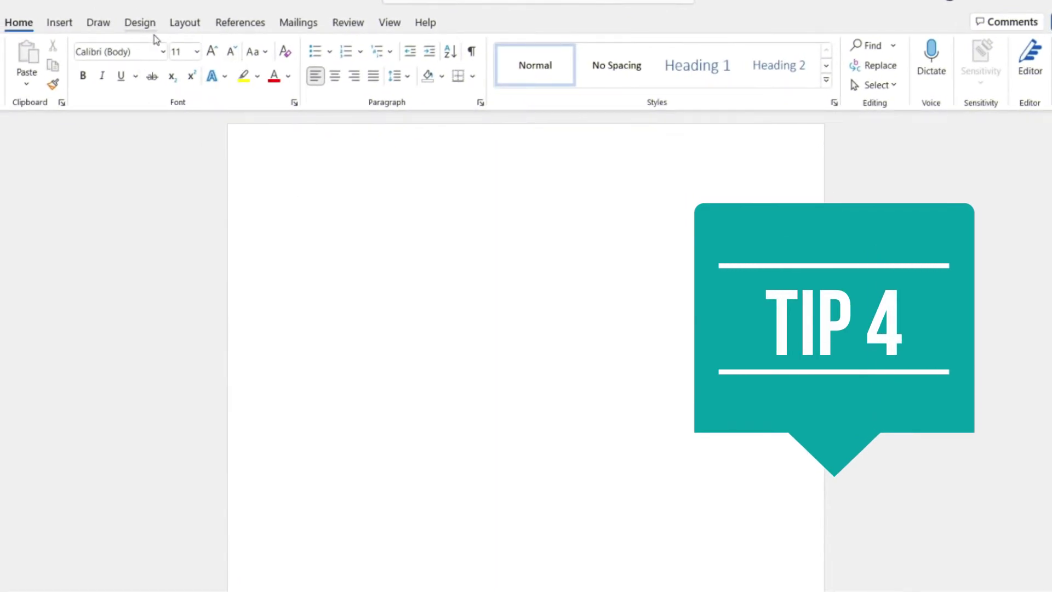
In Cambria 14, write the sentence "I am working a lot to get the best product for my business.".
{"action": "left_click", "coordinate": [165, 51]}
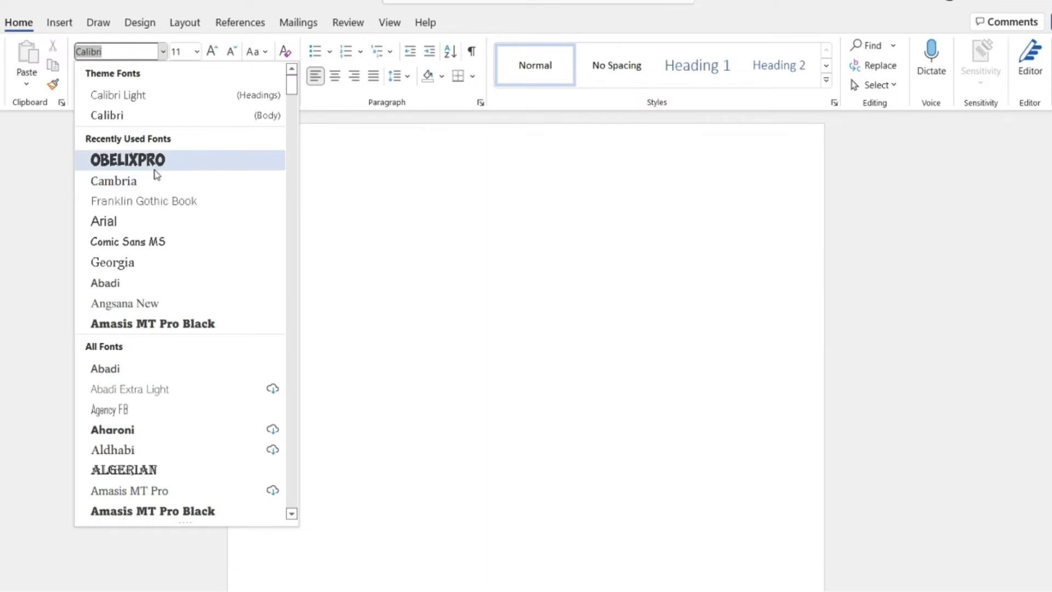
{"action": "left_click", "coordinate": [155, 180]}
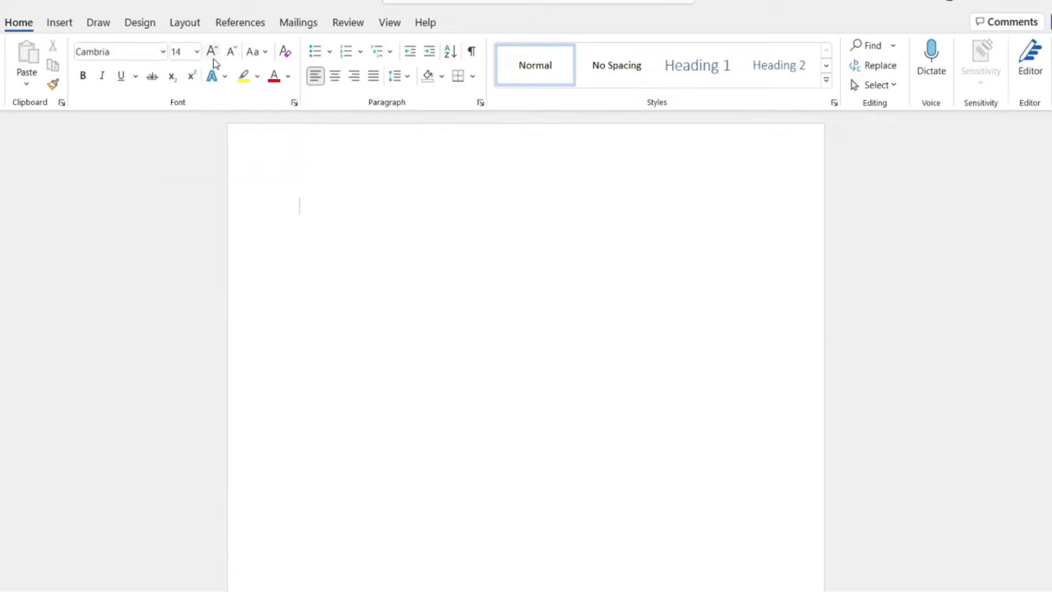
{"action": "type", "text": "i"}
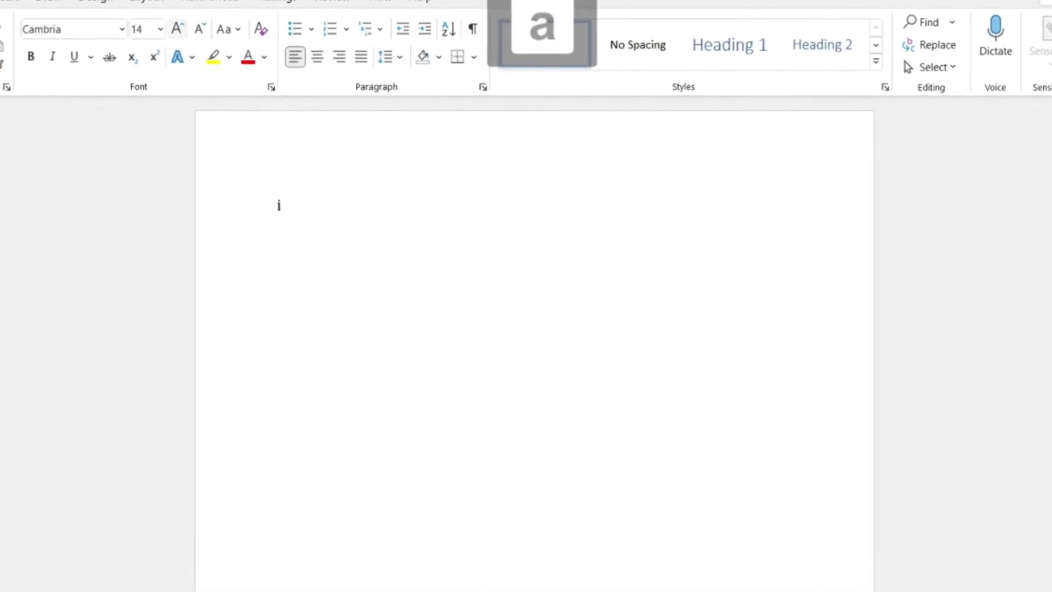
{"action": "type", "text": " am "}
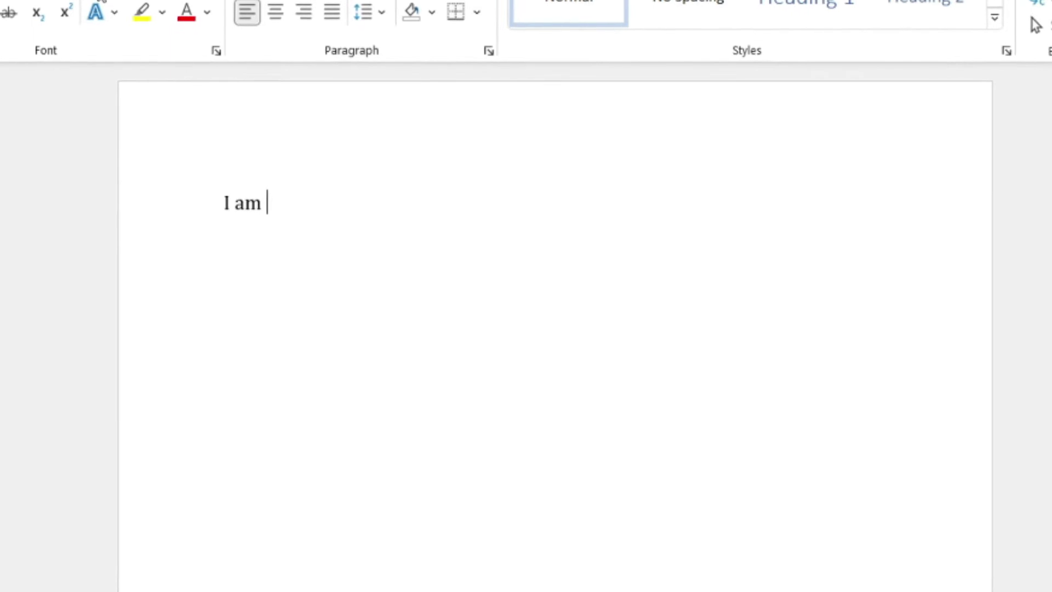
{"action": "type", "text": "working a lo"}
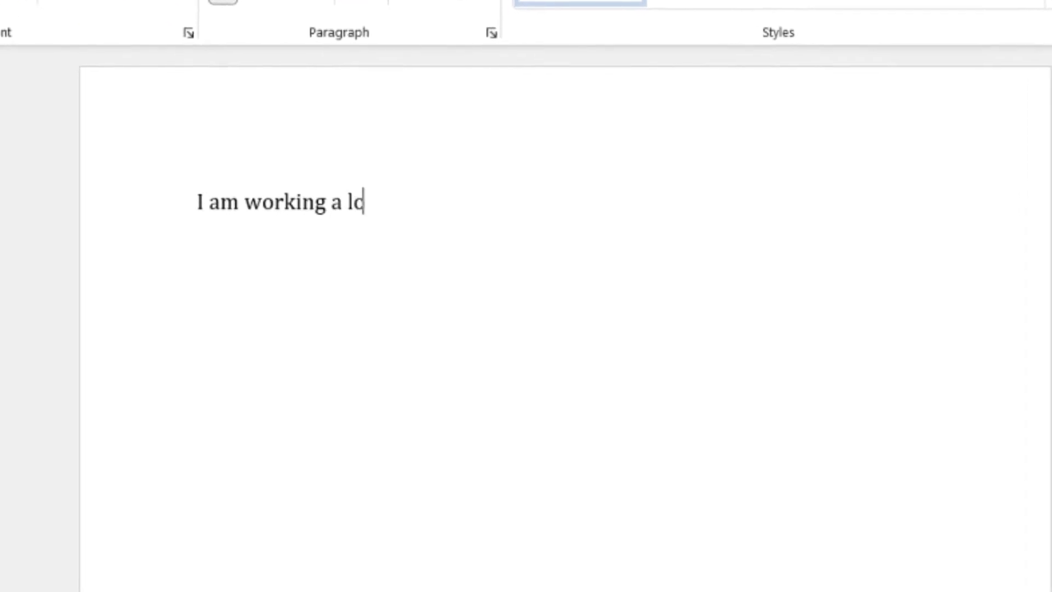
{"action": "type", "text": "t to get "}
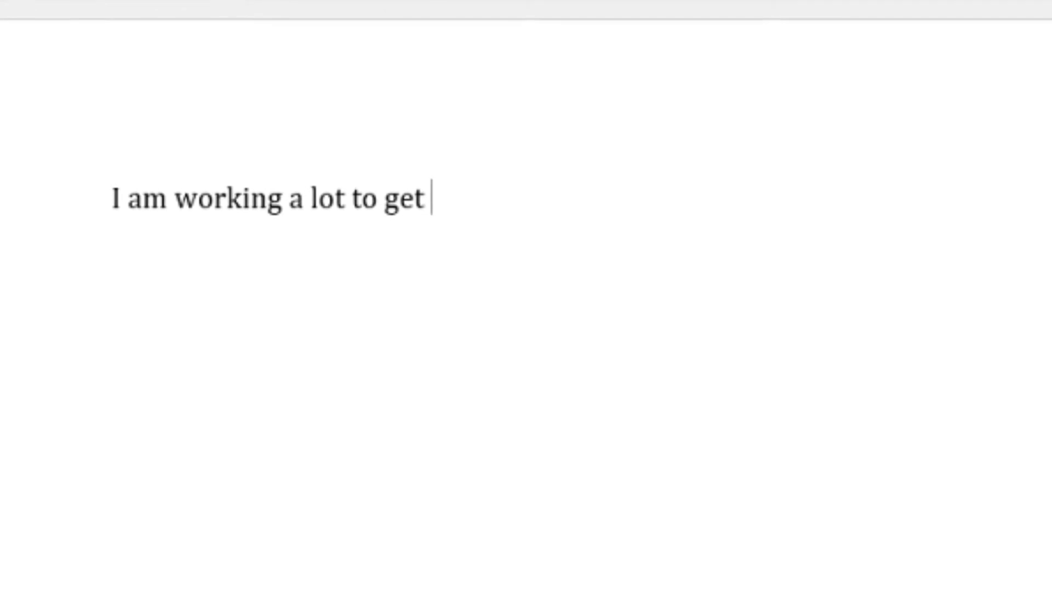
{"action": "type", "text": "the best product for my business"}
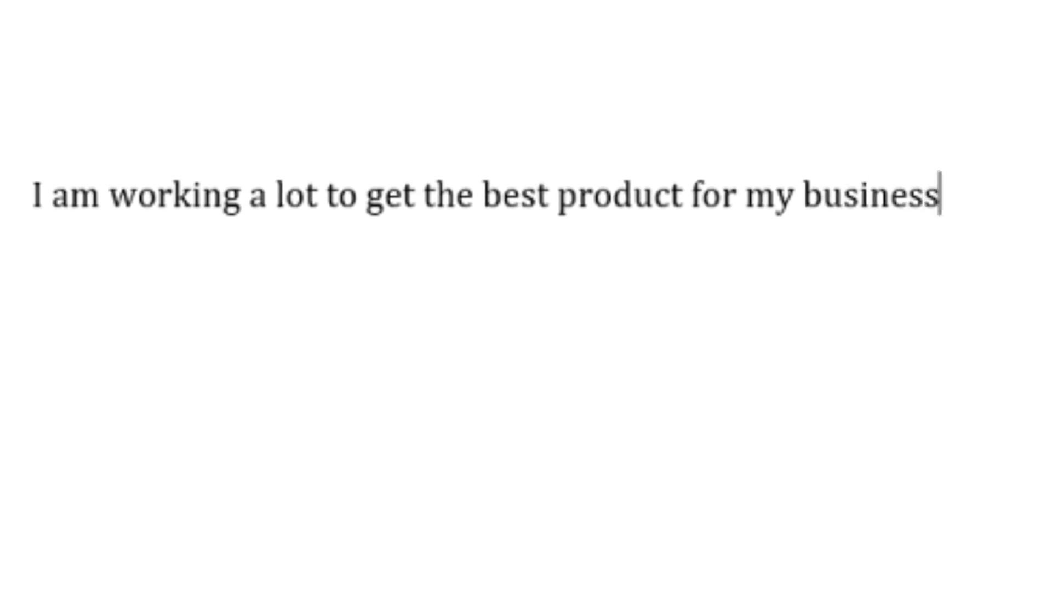
{"action": "type", "text": "."}
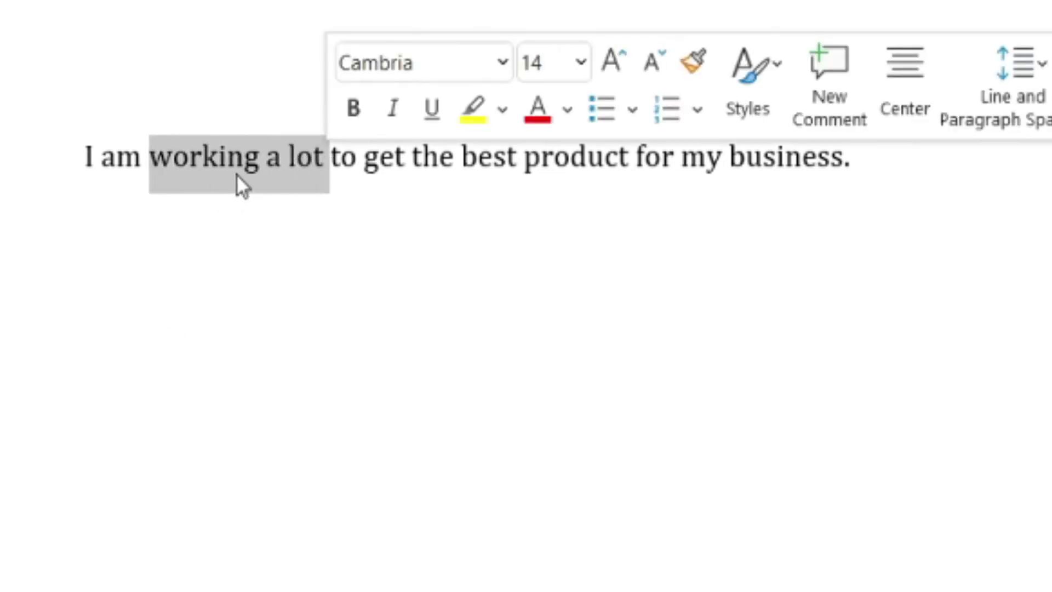
Use Rewrite Suggestions on "working a lot" to replace it with "working very hard".
{"action": "right_click", "coordinate": [236, 175]}
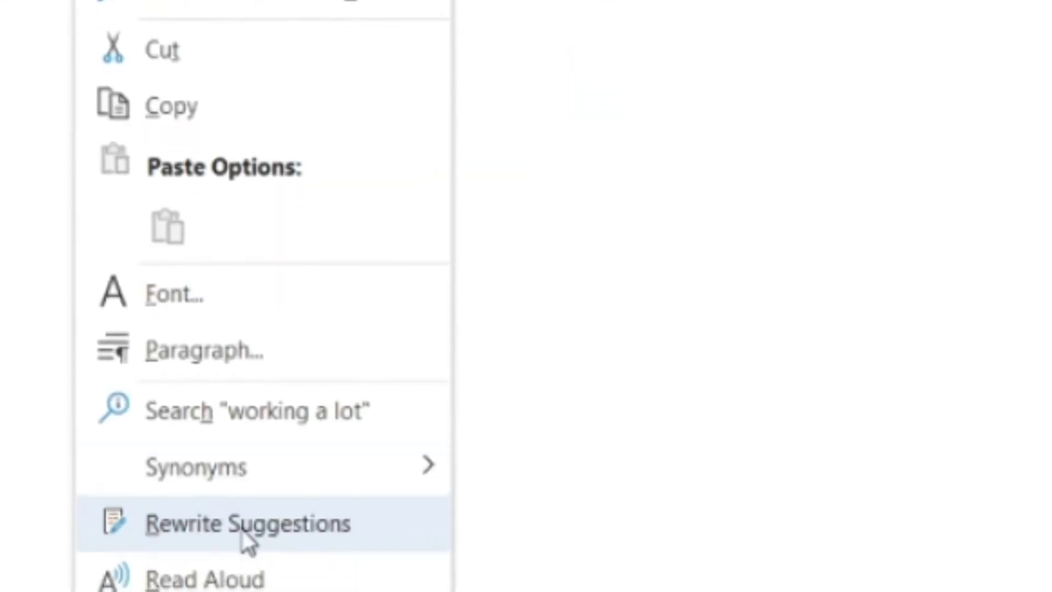
{"action": "left_click", "coordinate": [261, 215]}
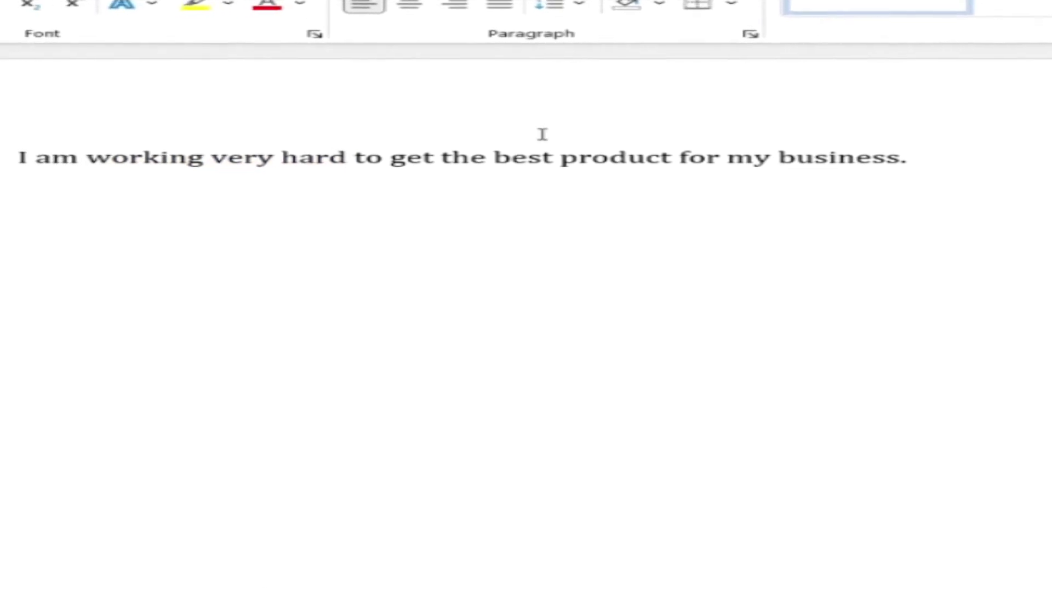
Try to get rewrite suggestions for the phrase "the best product for my business".
{"action": "left_click_drag", "start_coordinate": [266, 158], "coordinate": [655, 158]}
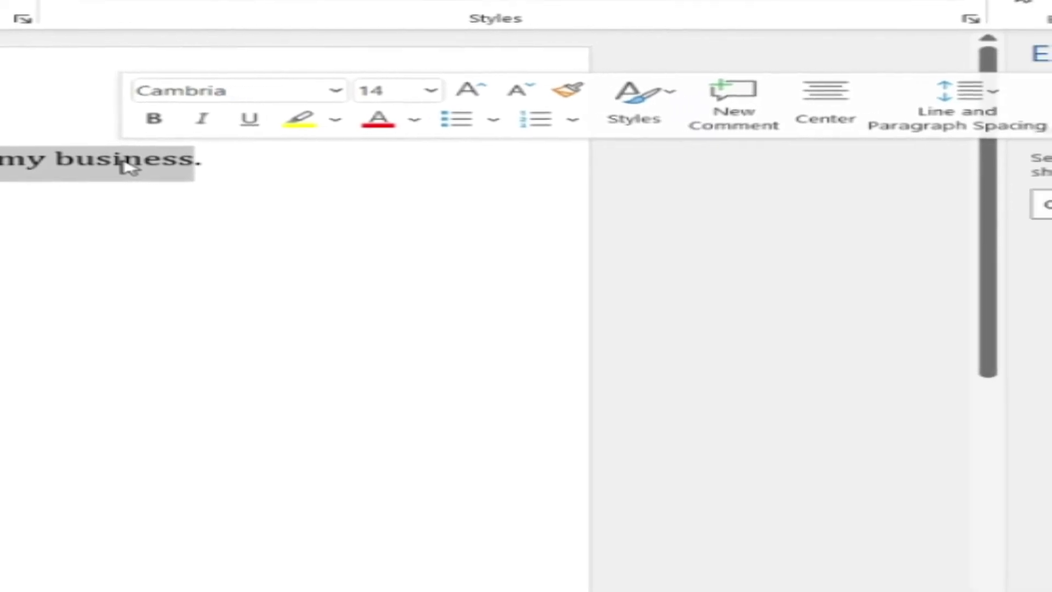
{"action": "right_click", "coordinate": [11, 160]}
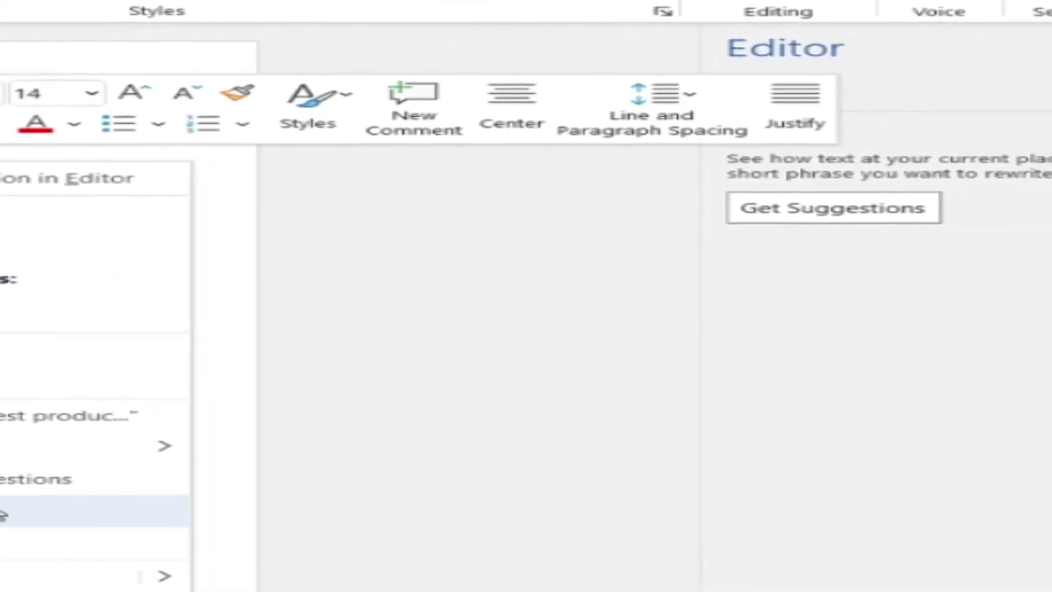
{"action": "left_click", "coordinate": [175, 469]}
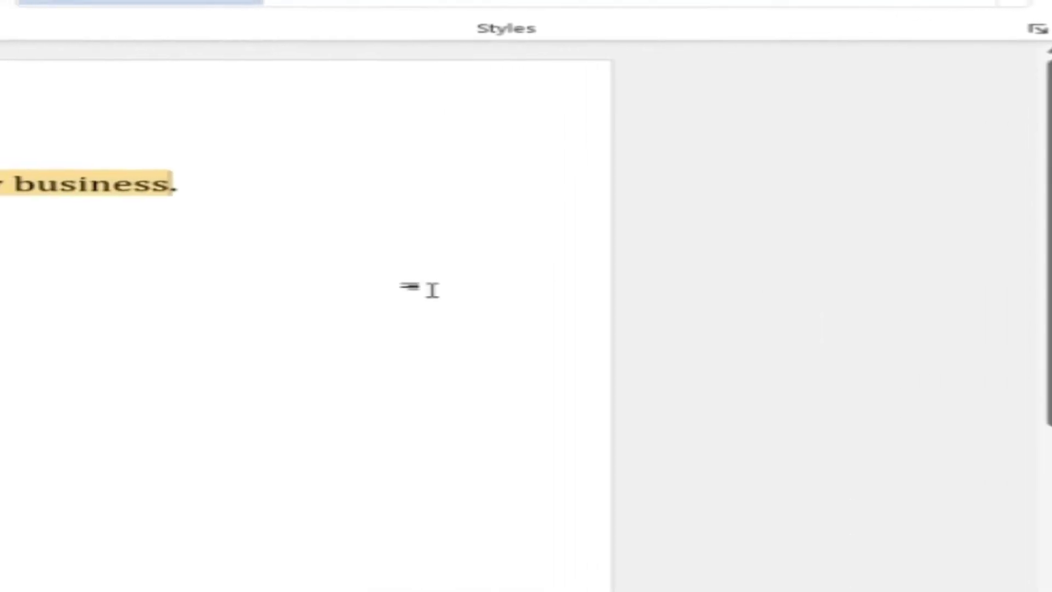
{"action": "left_click", "coordinate": [235, 195]}
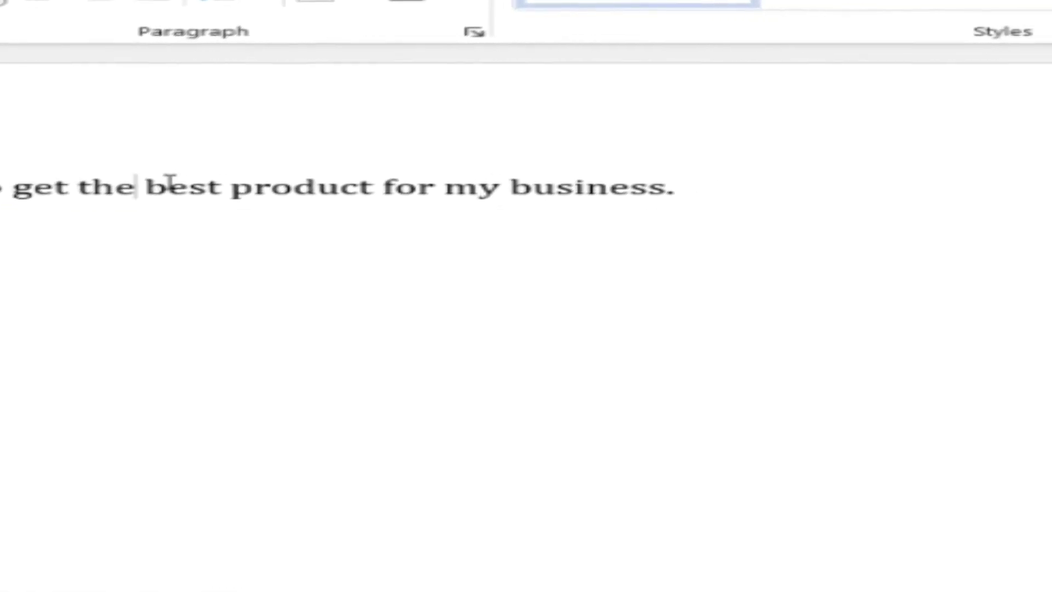
Rewrite "the best product" as "the best products" and replace "very hard" with the vocabulary suggestion "extremely hard".
{"action": "left_click_drag", "start_coordinate": [336, 193], "coordinate": [566, 192]}
{"action": "right_click", "coordinate": [168, 201]}
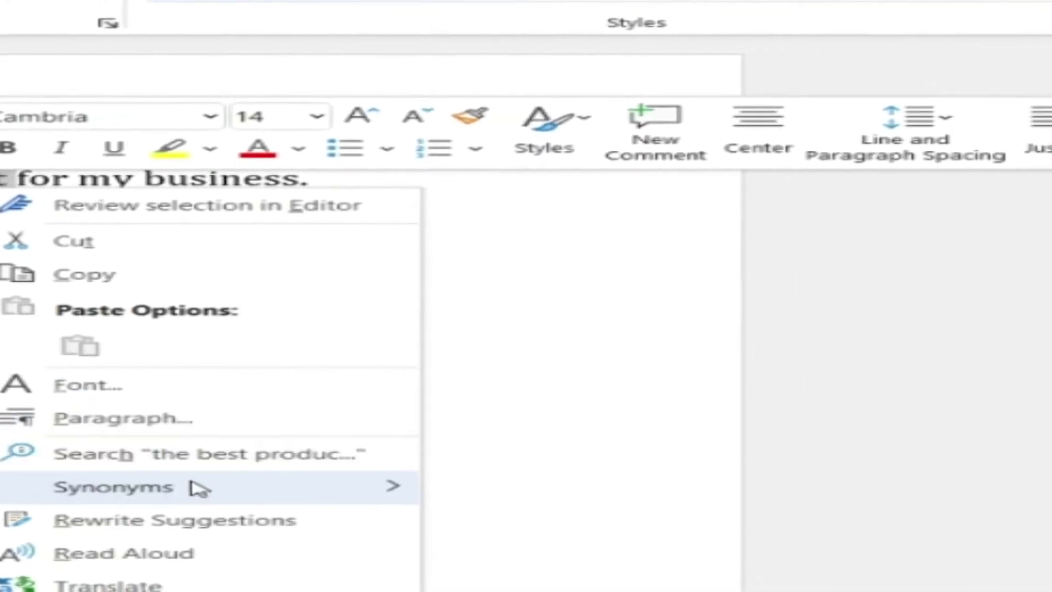
{"action": "left_click", "coordinate": [397, 522]}
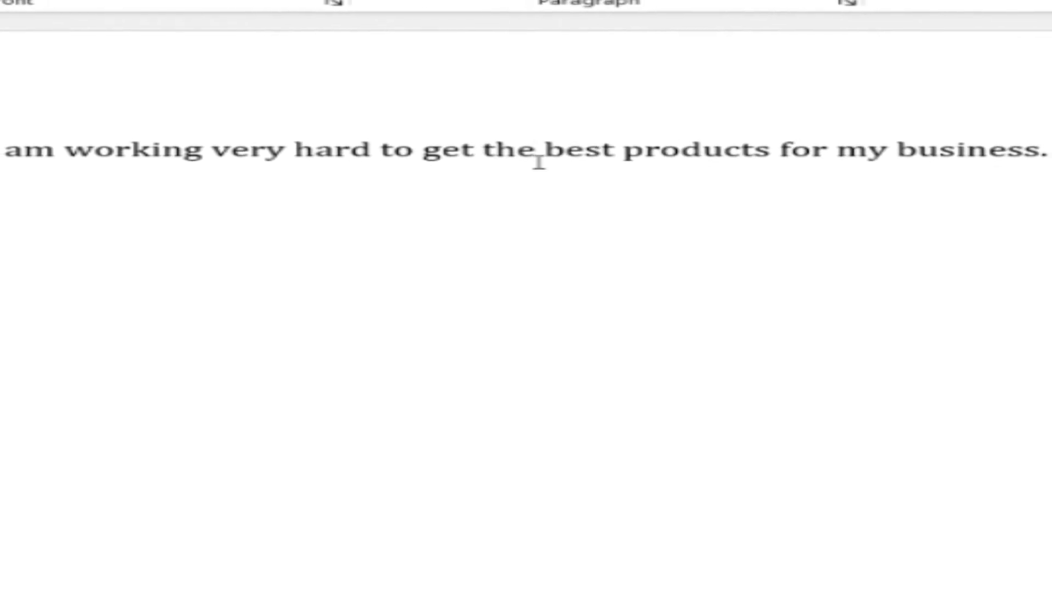
{"action": "left_click_drag", "start_coordinate": [470, 156], "coordinate": [463, 157]}
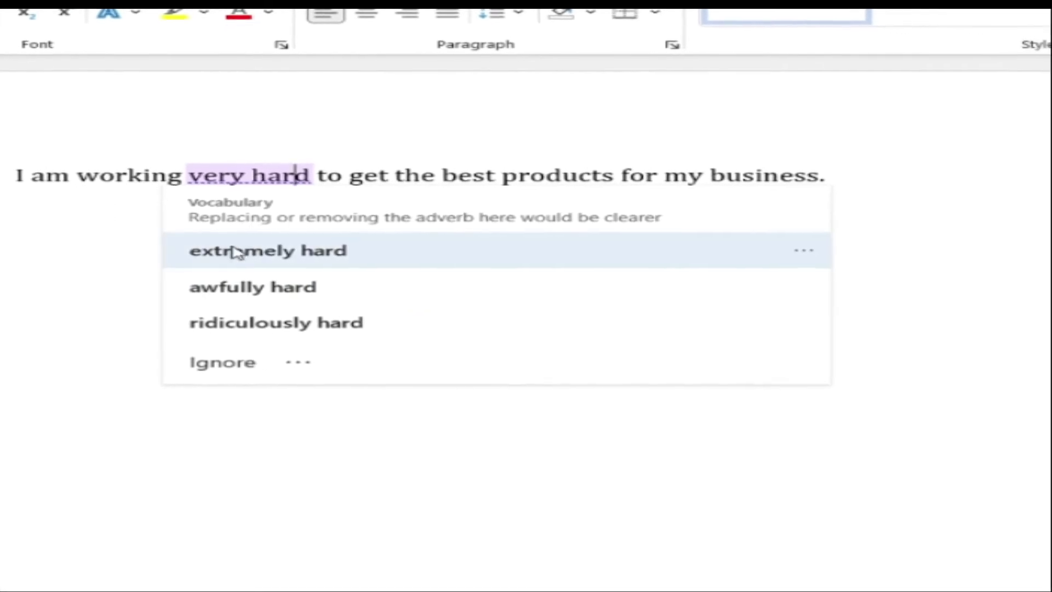
{"action": "left_click", "coordinate": [279, 262]}
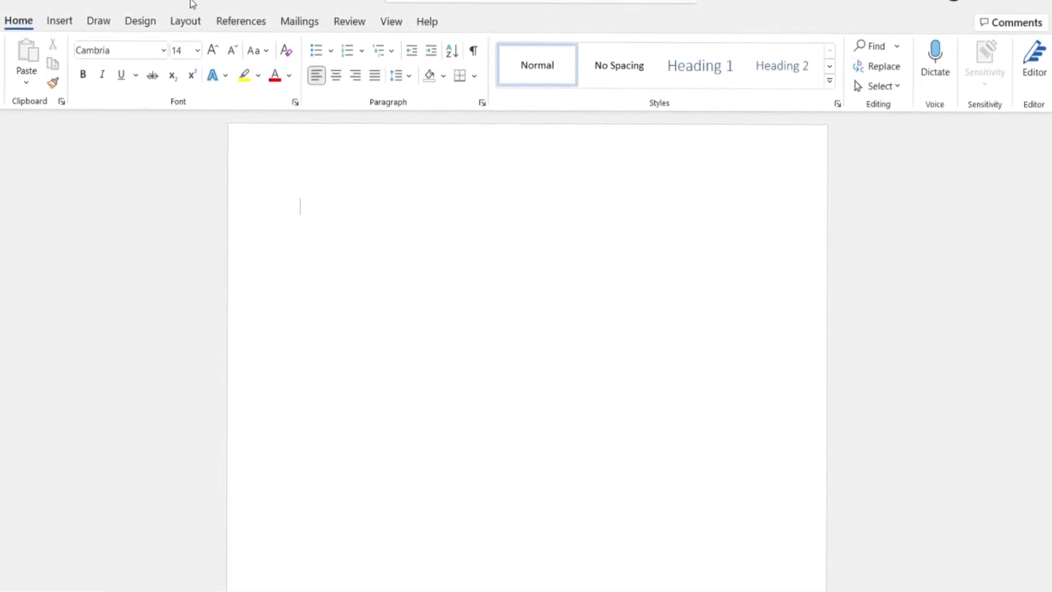
Set the font size to 16 and dictate "Hello welcome to my YouTube channel", ending the dictation.
{"action": "left_click", "coordinate": [215, 53]}
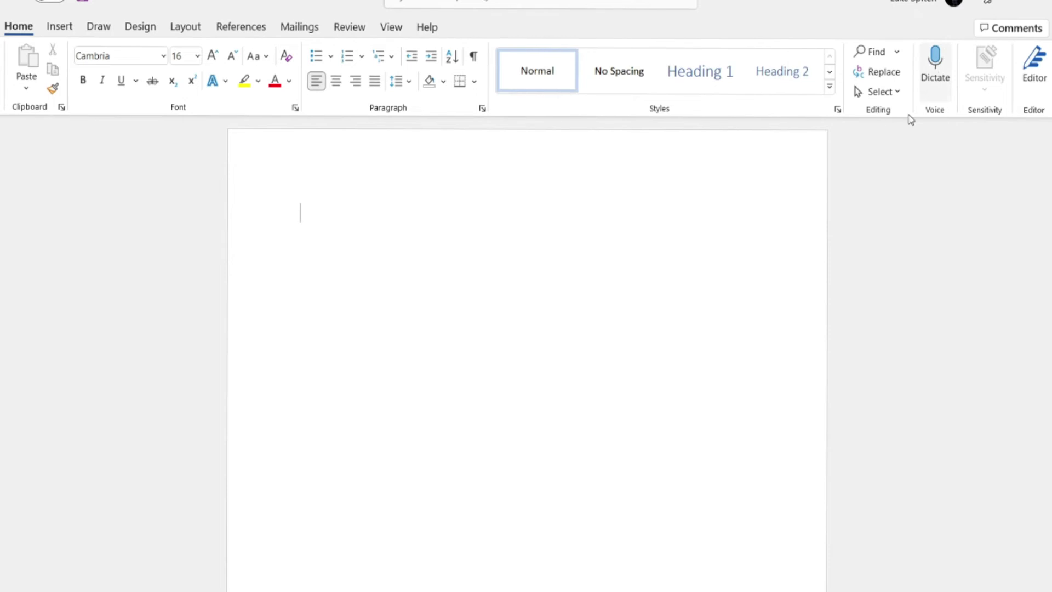
{"action": "left_click", "coordinate": [940, 98]}
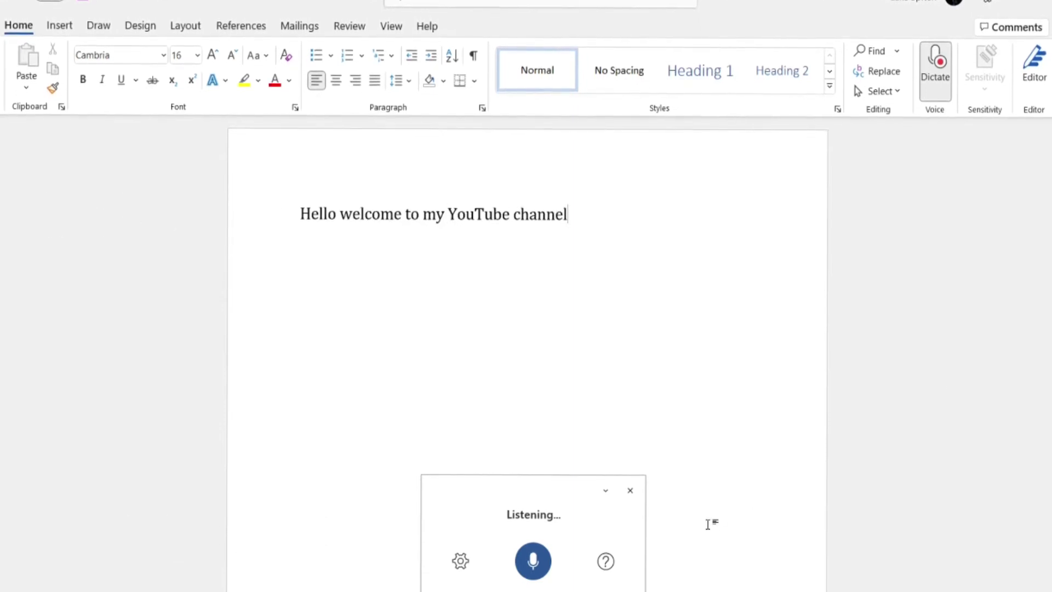
{"action": "left_click", "coordinate": [536, 561]}
{"action": "left_click", "coordinate": [630, 490]}
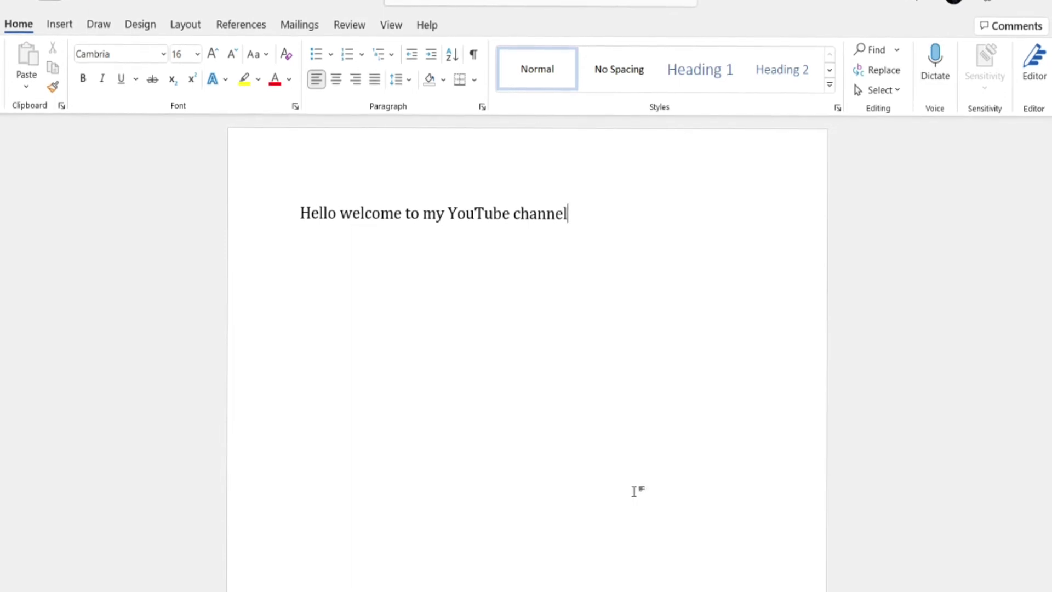
Delete the dictated sentence "Hello welcome to my YouTube channel" from the document.
{"action": "left_click_drag", "start_coordinate": [298, 212], "coordinate": [581, 223]}
{"action": "left_click", "coordinate": [317, 221]}
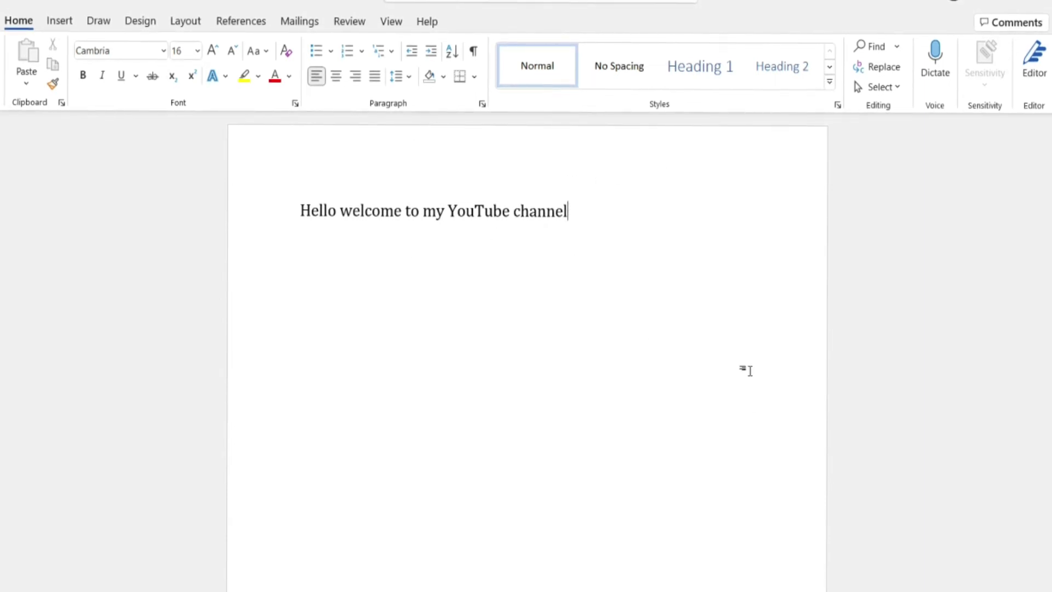
{"action": "key", "text": "BackSpace"}
{"action": "key", "text": "BackSpace"}
{"action": "key", "text": "BackSpace"}
{"action": "key", "text": "BackSpace"}
{"action": "key", "text": "BackSpace"}
{"action": "key", "text": "BackSpace"}
{"action": "key", "text": "BackSpace"}
{"action": "key", "text": "BackSpace"}
{"action": "key", "text": "BackSpace"}
{"action": "key", "text": "BackSpace"}
{"action": "key", "text": "BackSpace"}
{"action": "key", "text": "BackSpace"}
{"action": "key", "text": "BackSpace"}
{"action": "key", "text": "BackSpace"}
{"action": "key", "text": "BackSpace"}
{"action": "key", "text": "BackSpace"}
{"action": "key", "text": "BackSpace"}
{"action": "key", "text": "BackSpace"}
{"action": "key", "text": "BackSpace"}
{"action": "key", "text": "BackSpace"}
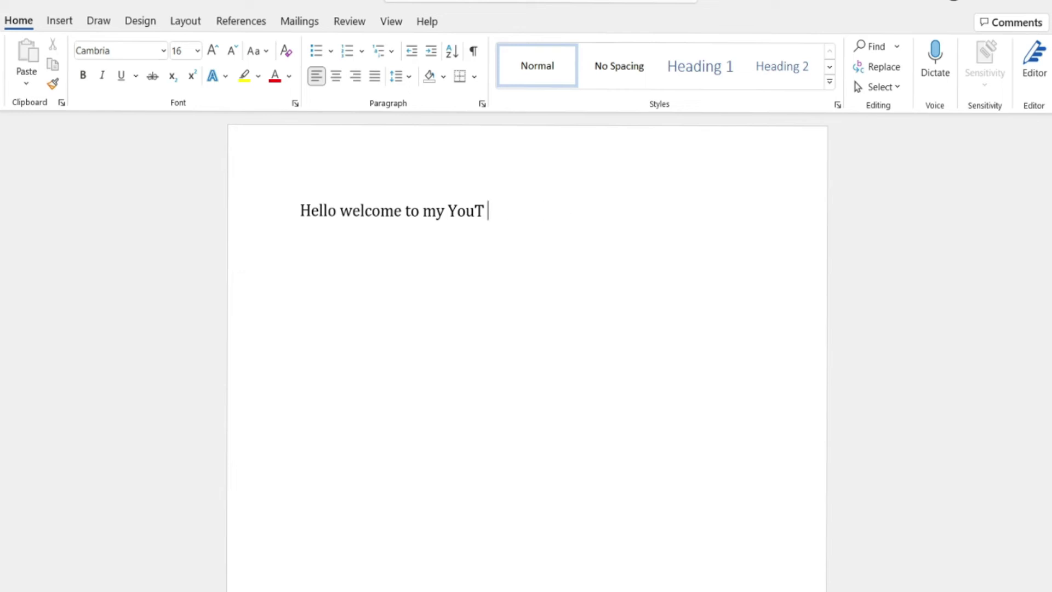
Replace the leftover dictated text with the label "Tip" followed by an arrow entered as "->".
{"action": "key", "text": "Caps_Lock"}
{"action": "type", "text": "T"}
{"action": "key", "text": "Caps_Lock"}
{"action": "type", "text": "p"}
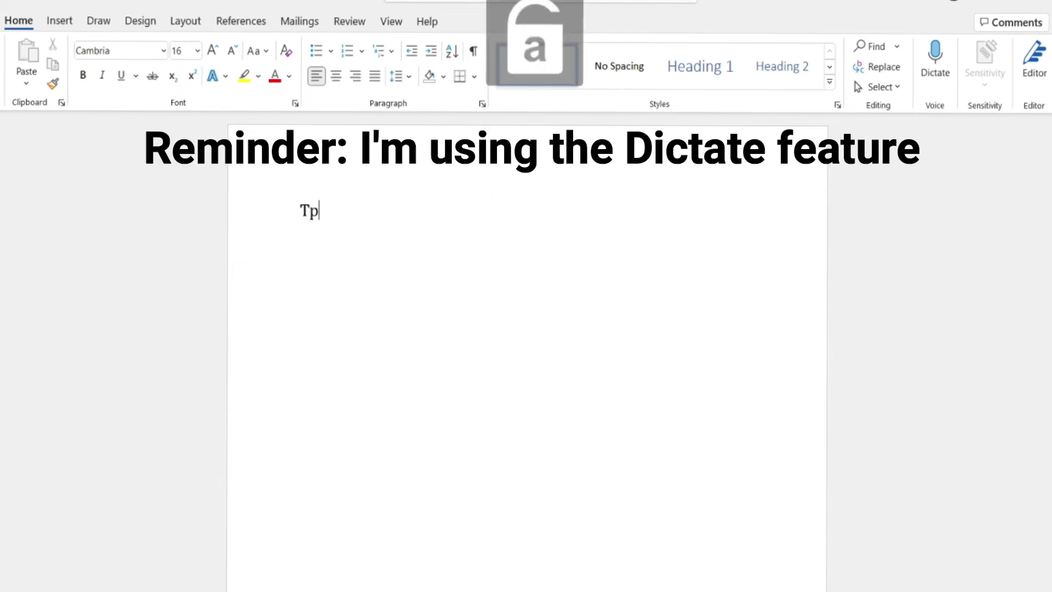
{"action": "type", "text": "ip ->"}
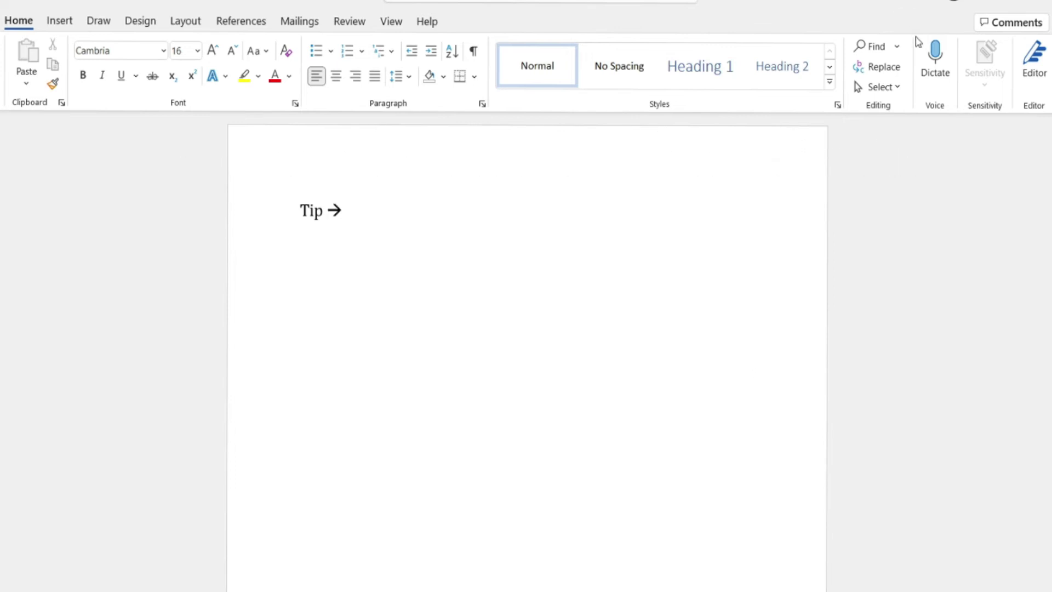
Dictate "hello and welcome to my YouTube channel." after the arrow and close the dictation.
{"action": "left_click", "coordinate": [934, 60]}
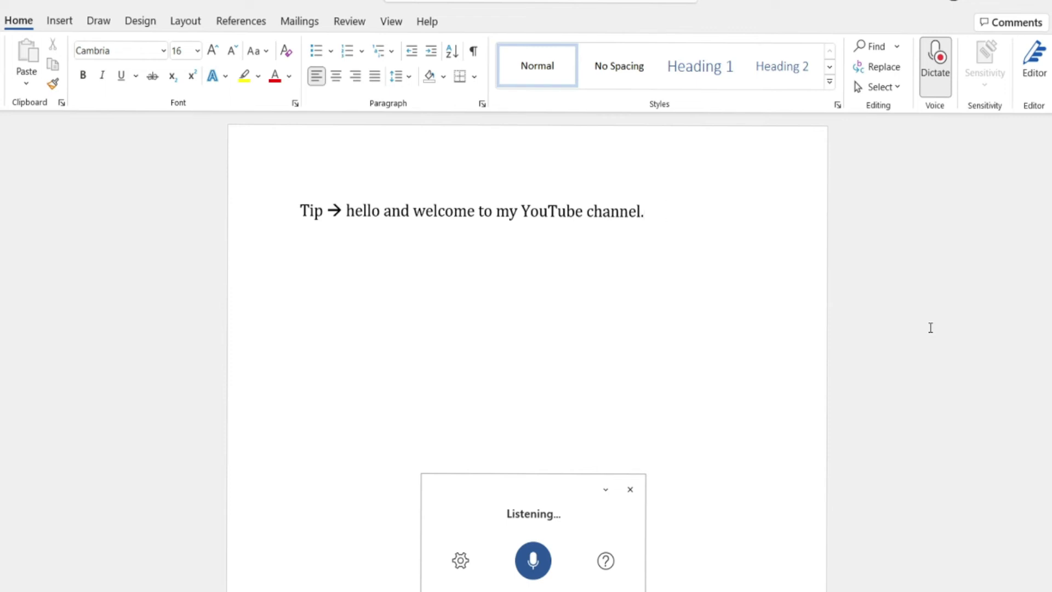
{"action": "left_click", "coordinate": [531, 559]}
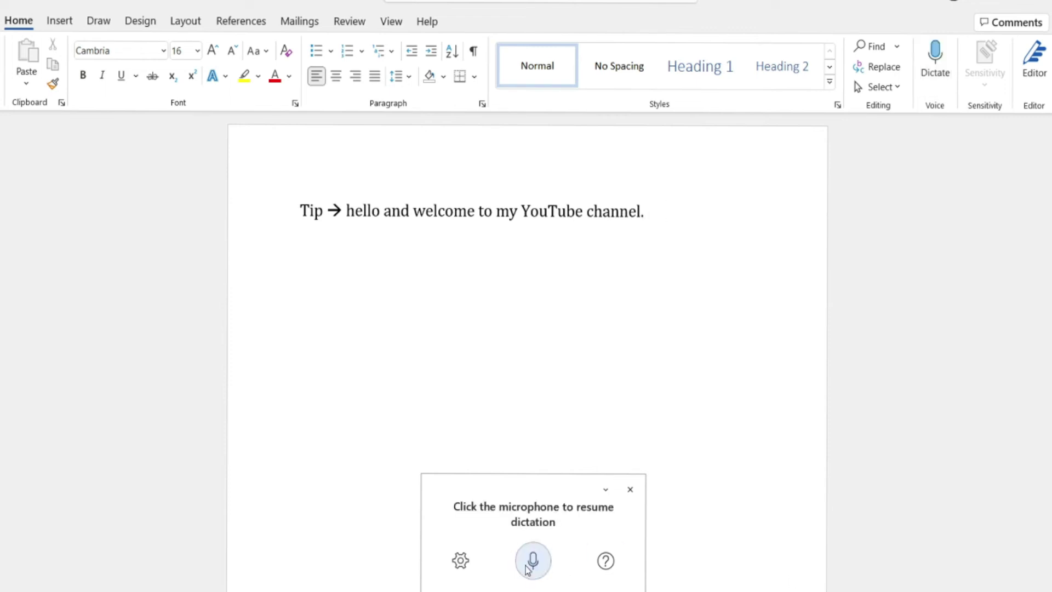
{"action": "left_click", "coordinate": [629, 496]}
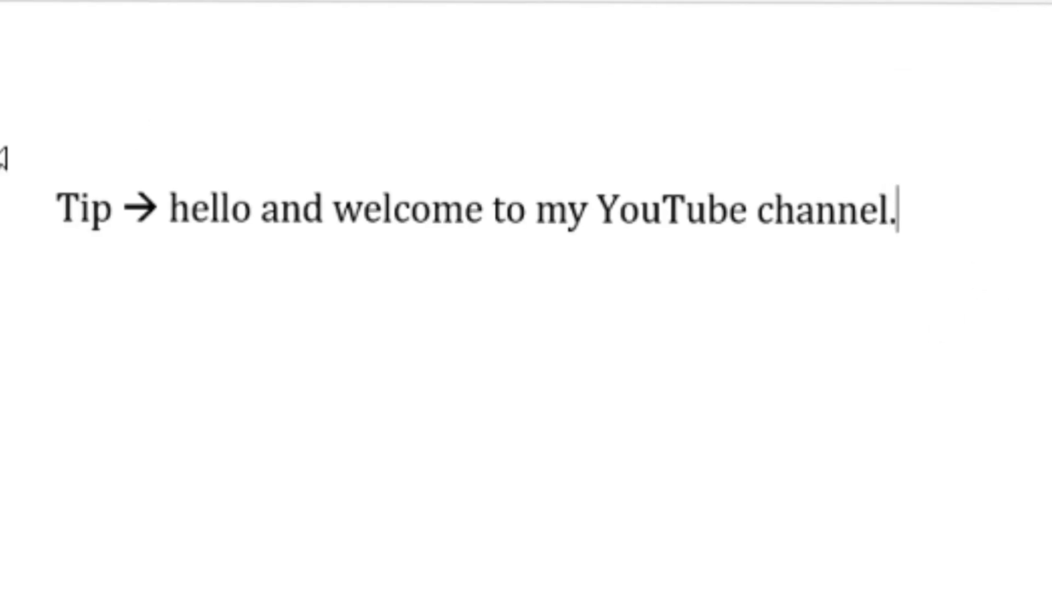
Capitalize the first letter of "hello" after the arrow.
{"action": "left_click", "coordinate": [189, 210]}
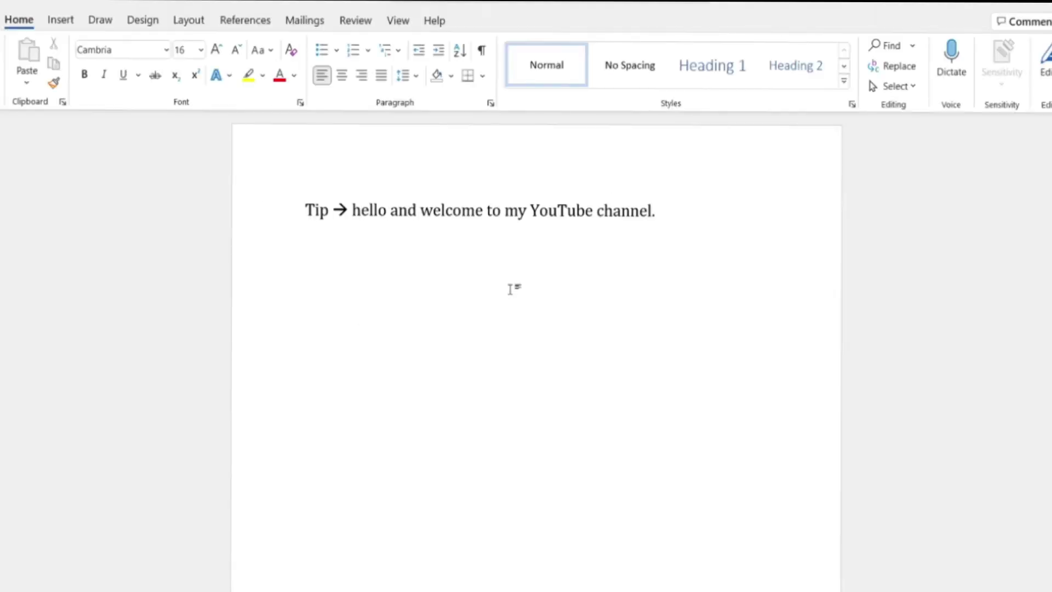
{"action": "key", "text": "BackSpace"}
{"action": "key", "text": "Caps_Lock"}
{"action": "type", "text": "H"}
Dictate "Hey!" at the end of the YouTube channel sentence and close the dictation.
{"action": "left_click", "coordinate": [696, 233]}
{"action": "left_click", "coordinate": [951, 50]}
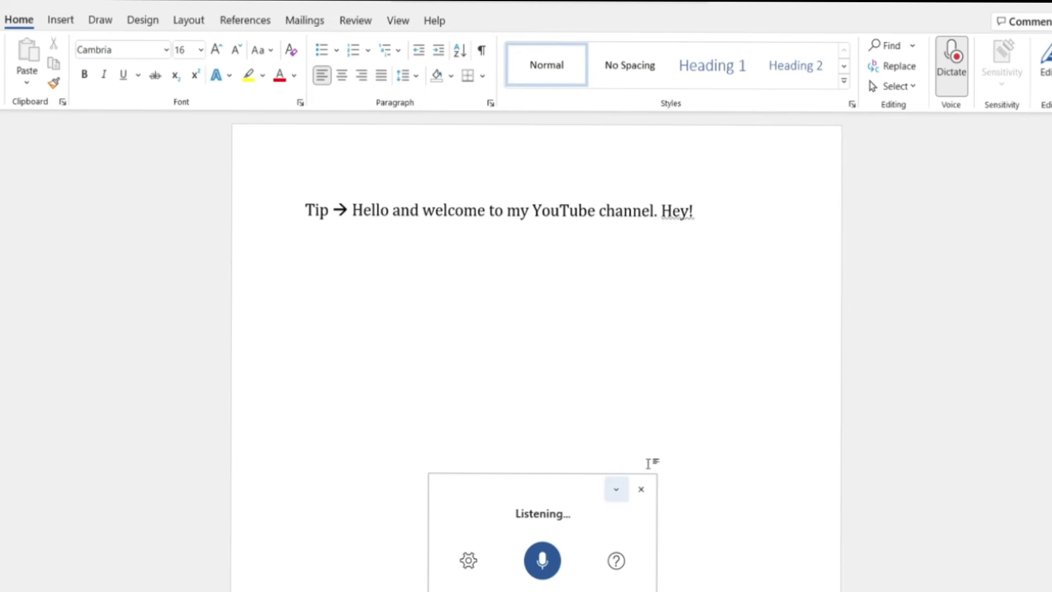
{"action": "left_click", "coordinate": [543, 560]}
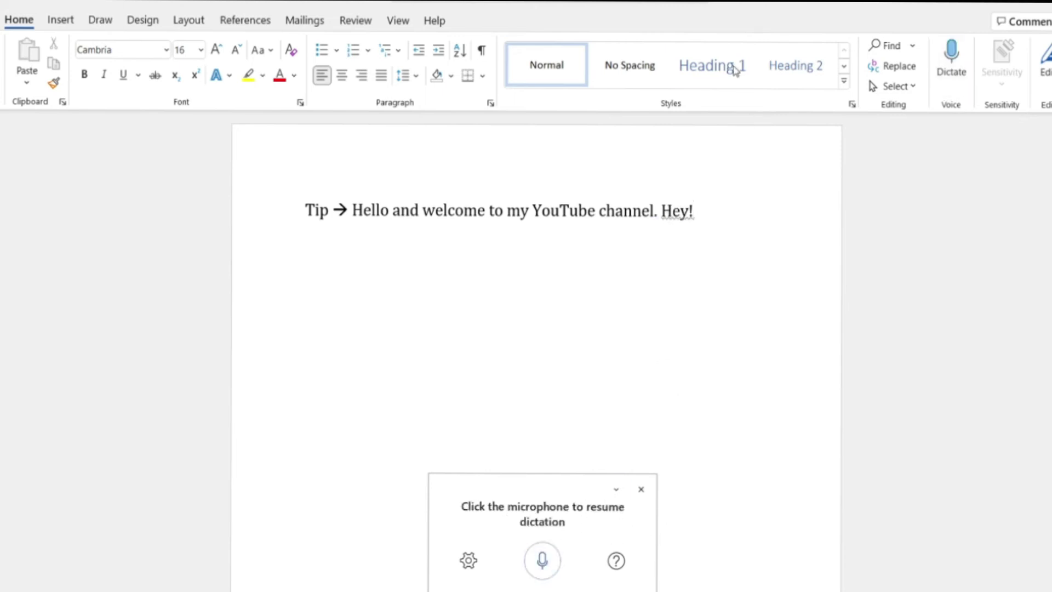
{"action": "left_click", "coordinate": [641, 489]}
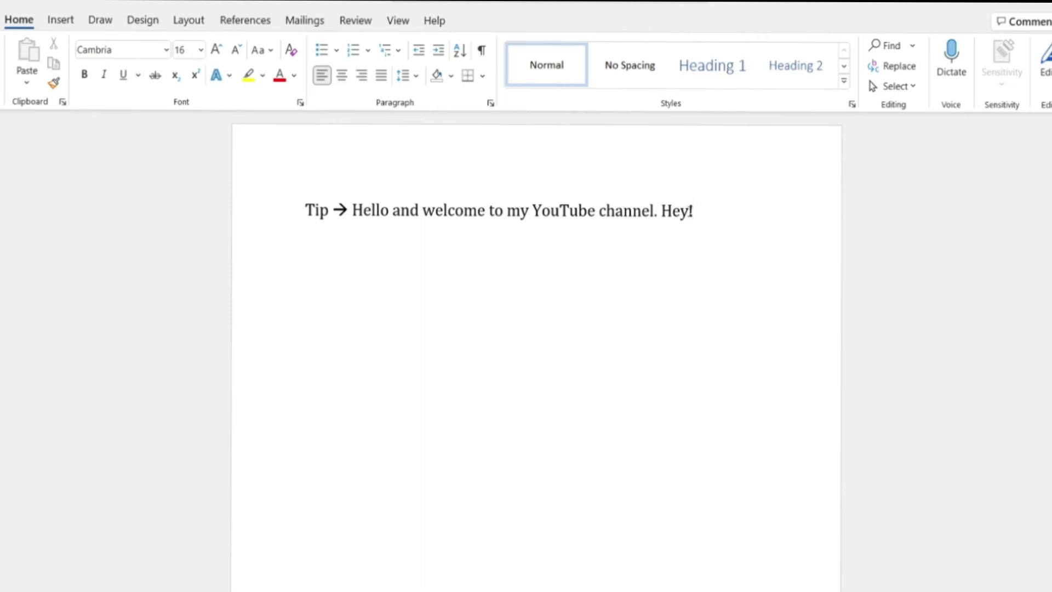
Color the exclamation mark after "Hey" red.
{"action": "mouse_move", "coordinate": [687, 212]}
{"action": "left_mouse_down"}
{"action": "mouse_move", "coordinate": [669, 212]}
{"action": "mouse_move", "coordinate": [688, 214]}
{"action": "left_mouse_up"}
{"action": "left_click", "coordinate": [694, 212]}
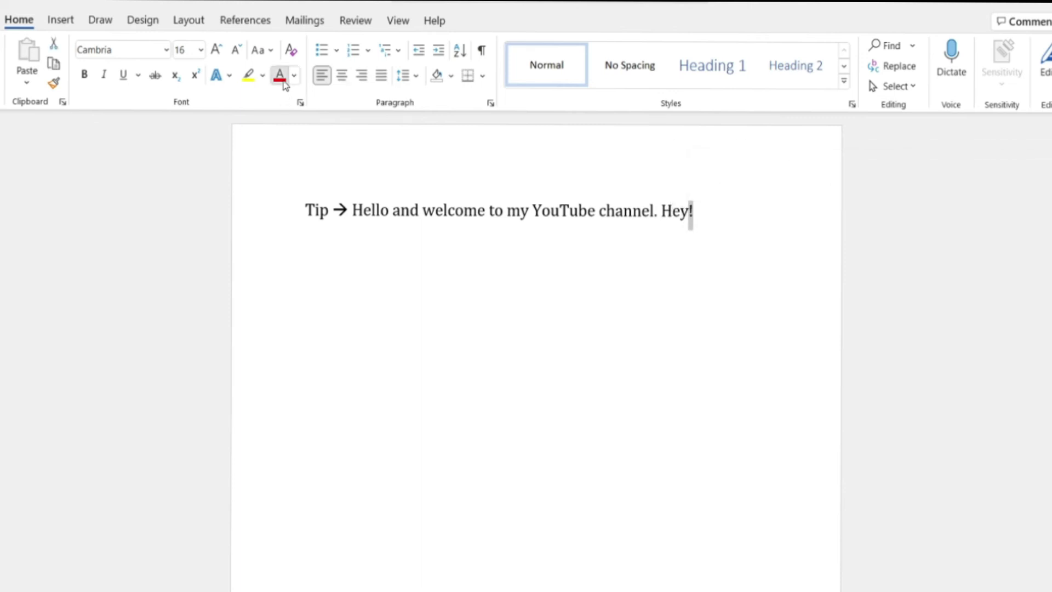
{"action": "left_click", "coordinate": [709, 219]}
Dictate a question mark on a new line below the sentence and close the dictation.
{"action": "key", "text": "Return"}
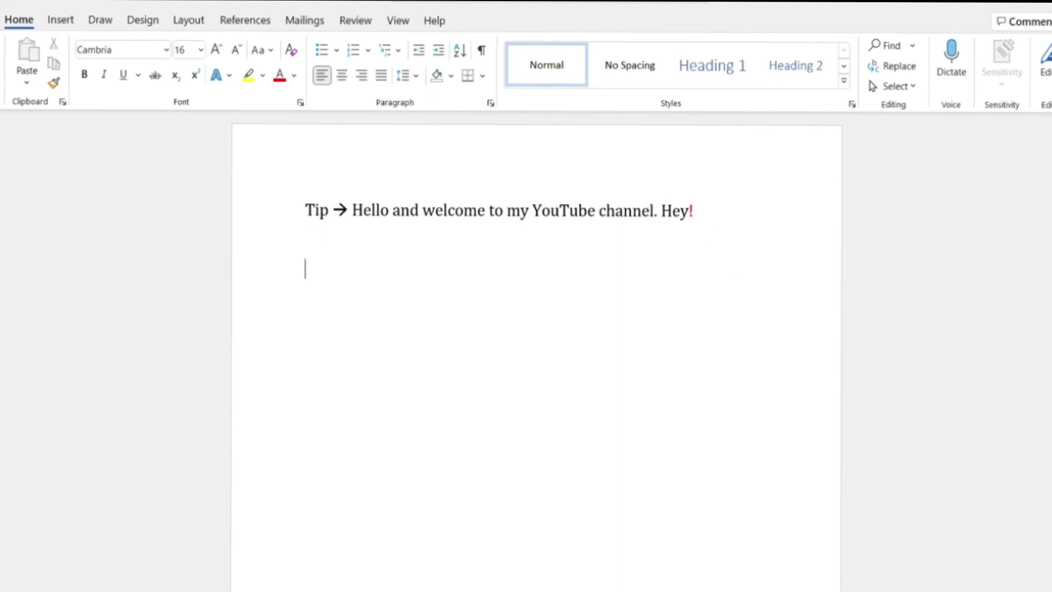
{"action": "left_click", "coordinate": [950, 78]}
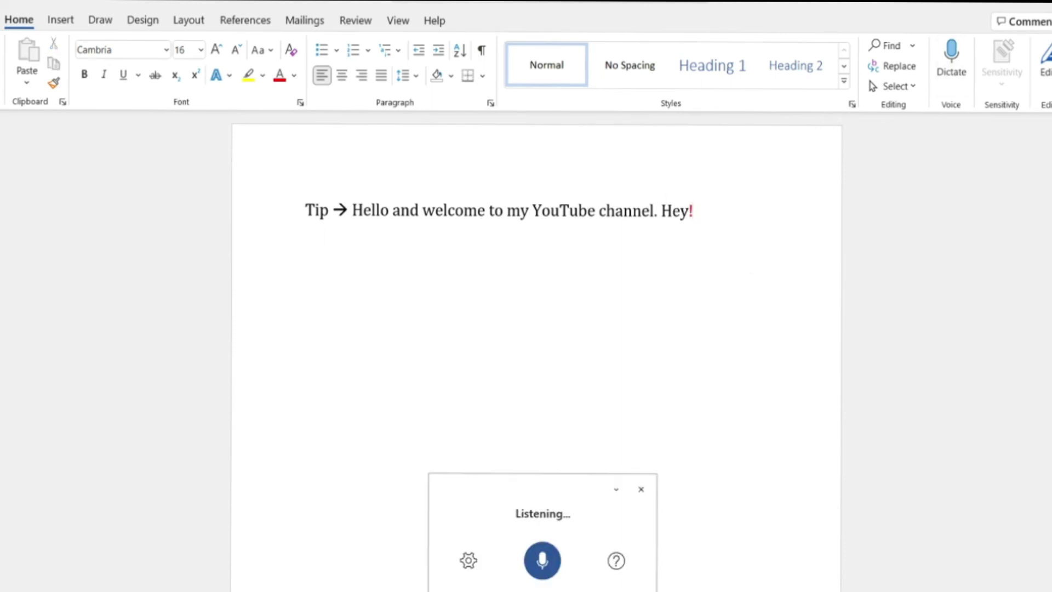
{"action": "left_click", "coordinate": [545, 563]}
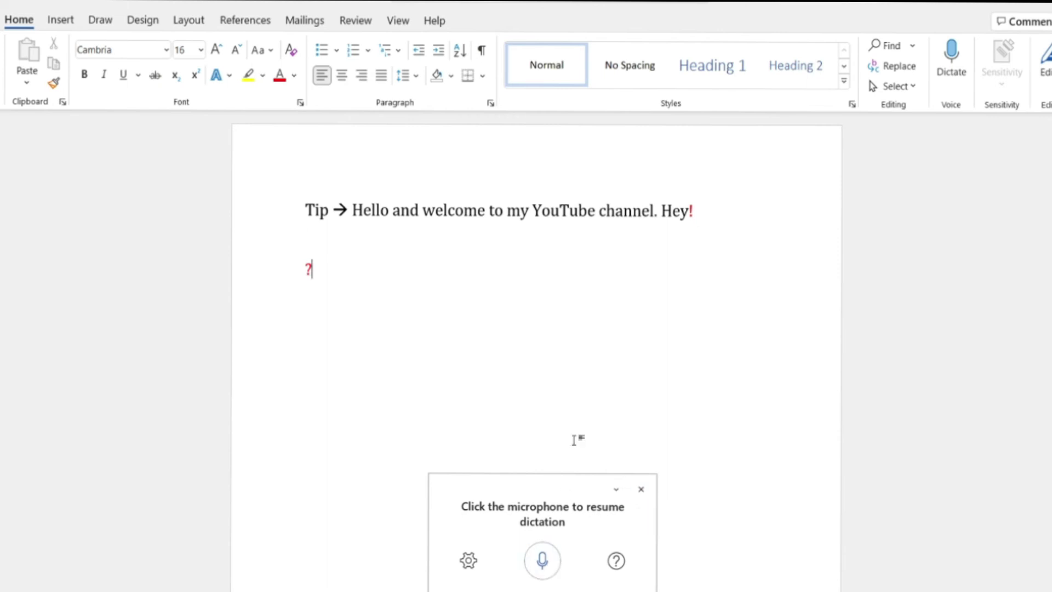
{"action": "left_click", "coordinate": [642, 489]}
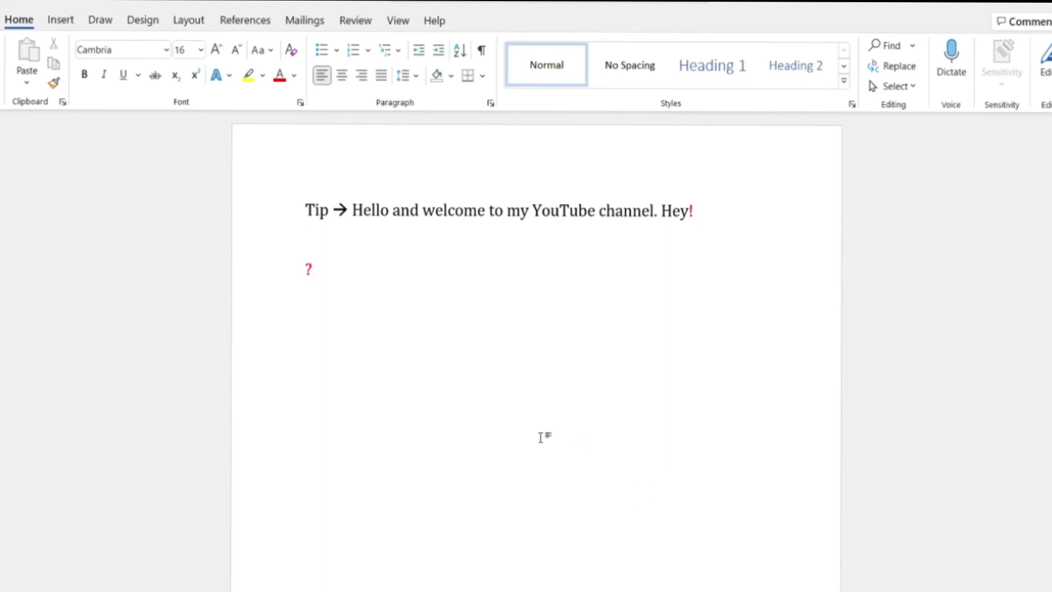
Delete the question mark and the whole tip line from the document.
{"action": "left_click", "coordinate": [276, 210]}
{"action": "left_click", "coordinate": [335, 266]}
{"action": "key", "text": "BackSpace"}
{"action": "key", "text": "BackSpace"}
{"action": "key", "text": "BackSpace"}
{"action": "key", "text": "BackSpace"}
{"action": "key", "text": "BackSpace"}
{"action": "key", "text": "BackSpace"}
{"action": "key", "text": "BackSpace"}
{"action": "key", "text": "BackSpace"}
{"action": "key", "text": "BackSpace"}
{"action": "key", "text": "BackSpace"}
{"action": "key", "text": "BackSpace"}
{"action": "key", "text": "BackSpace"}
{"action": "key", "text": "BackSpace"}
{"action": "key", "text": "BackSpace"}
{"action": "key", "text": "BackSpace"}
{"action": "key", "text": "BackSpace"}
{"action": "key", "text": "BackSpace"}
{"action": "key", "text": "BackSpace"}
{"action": "key", "text": "BackSpace"}
{"action": "key", "text": "BackSpace"}
{"action": "key", "text": "BackSpace"}
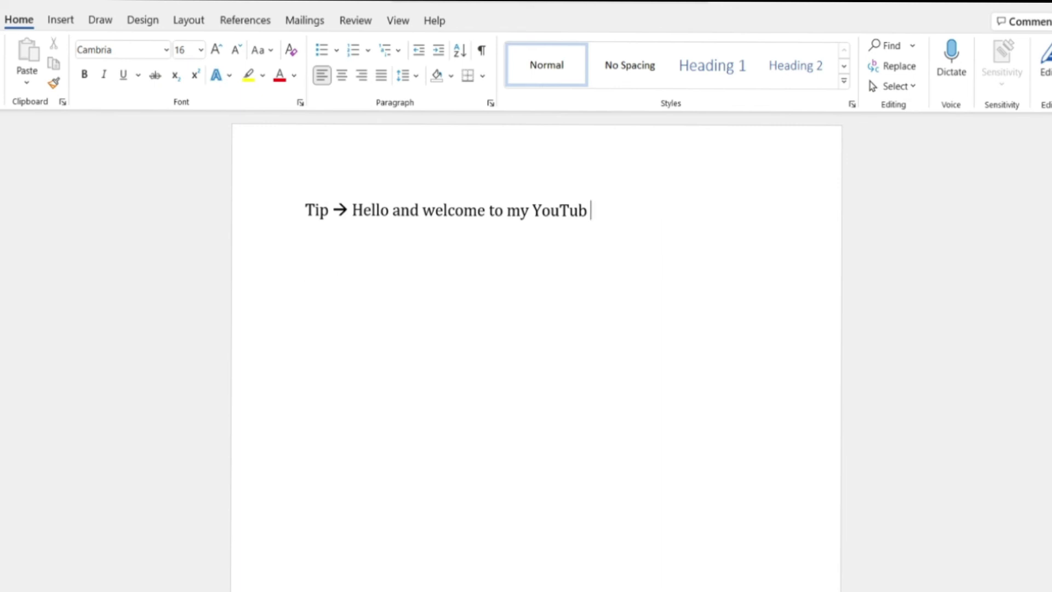
Write "BONUS" followed by an arrow and the word "Save" with an opening parenthesis.
{"action": "type", "text": "BONUS"}
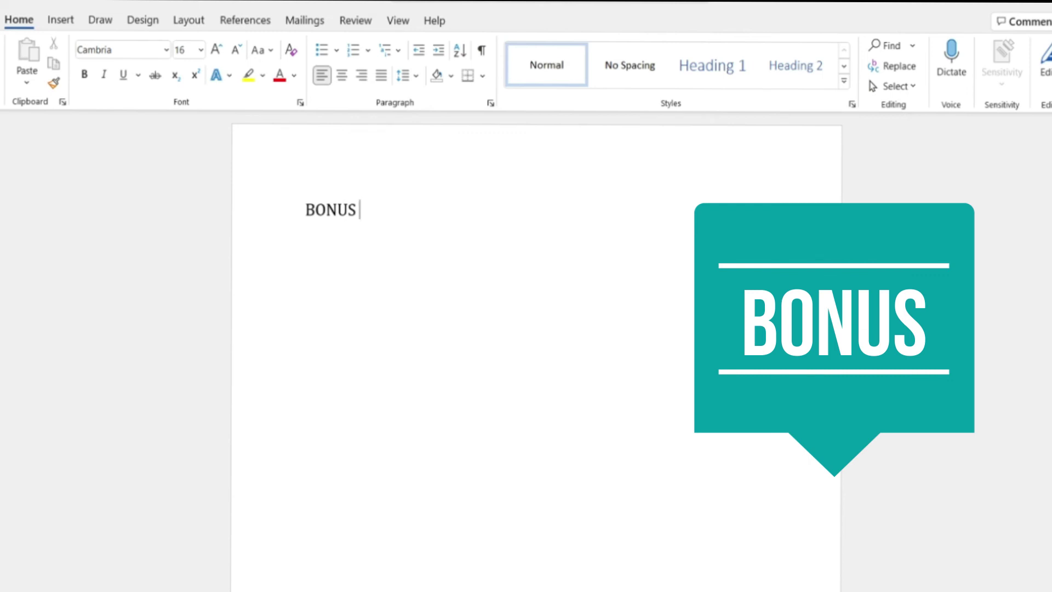
{"action": "type", "text": " -->"}
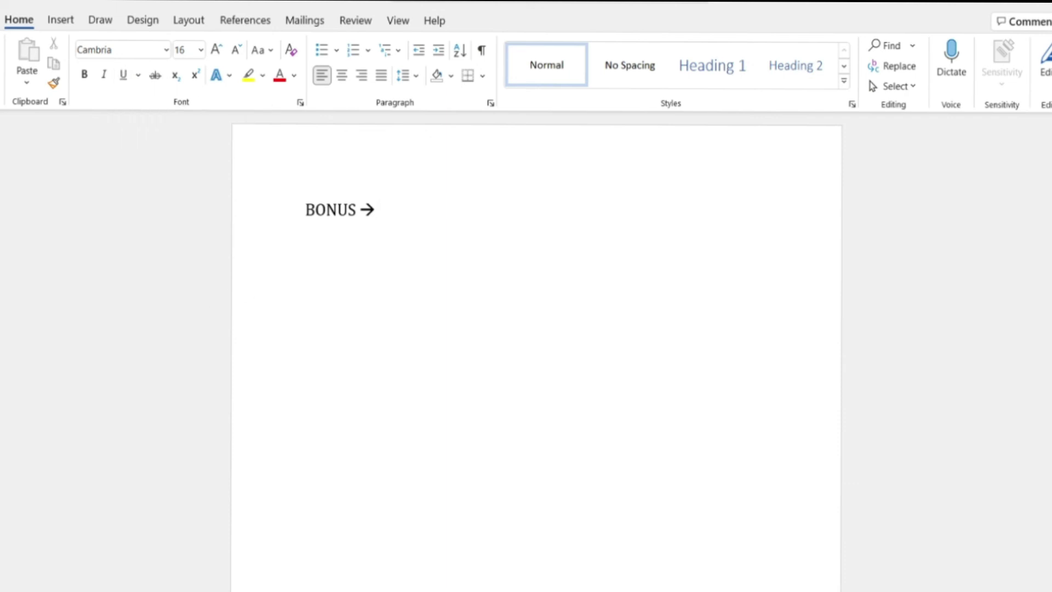
{"action": "key", "text": "Caps_Lock"}
{"action": "type", "text": "sa"}
{"action": "key", "text": "Caps_Lock"}
{"action": "key", "text": "BackSpace"}
{"action": "type", "text": "S"}
{"action": "key", "text": "BackSpace"}
{"action": "key", "text": "BackSpace"}
{"action": "type", "text": "S"}
{"action": "key", "text": "Caps_Lock"}
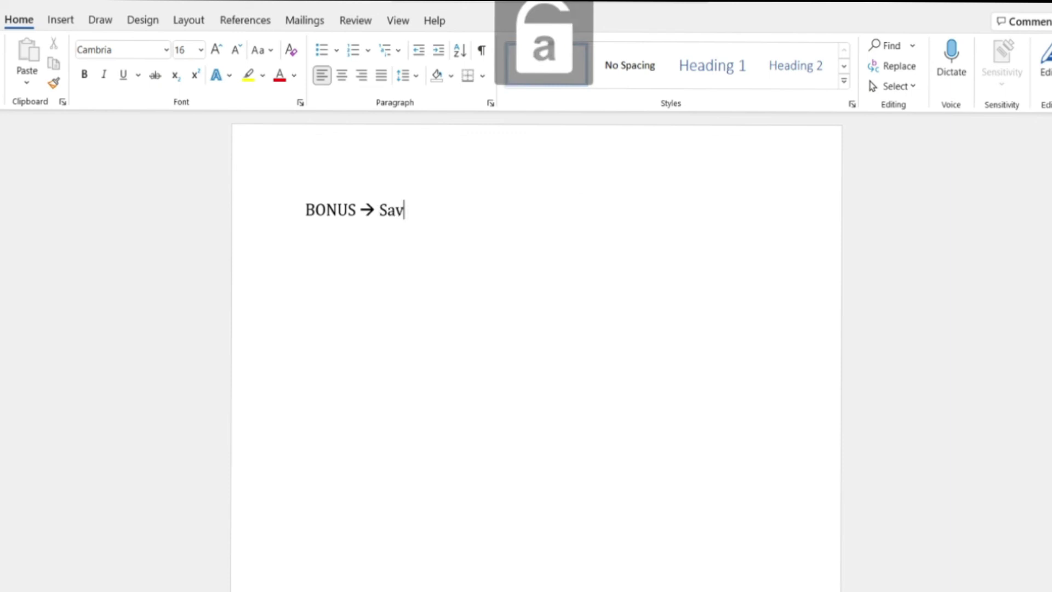
{"action": "type", "text": "ave ("}
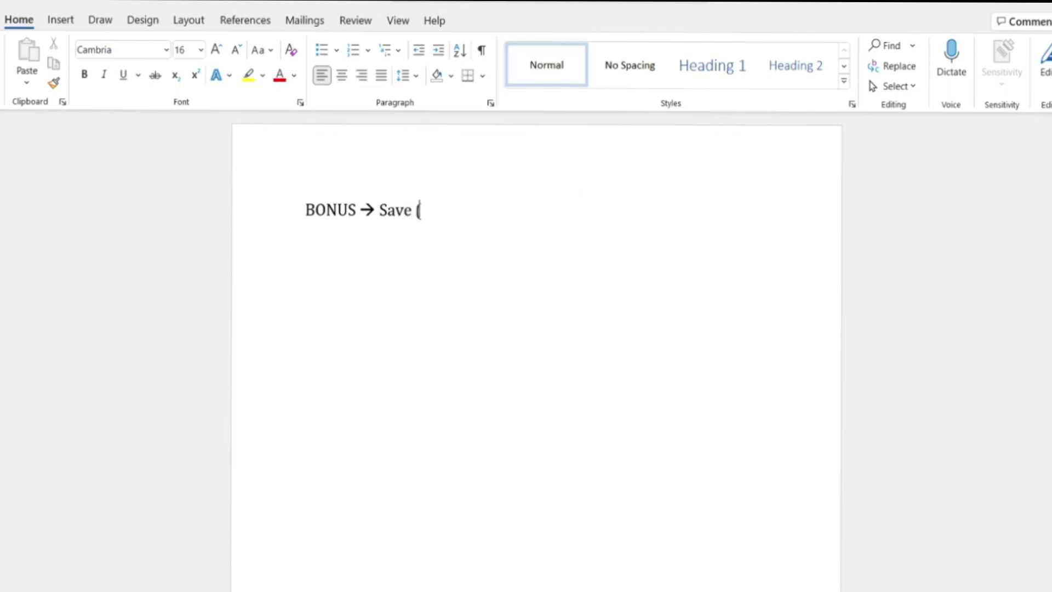
Complete the bonus line with "Shortcut) Ctrl + S".
{"action": "key", "text": "Caps_Lock"}
{"action": "type", "text": "S"}
{"action": "key", "text": "Caps_Lock"}
{"action": "type", "text": "hortu"}
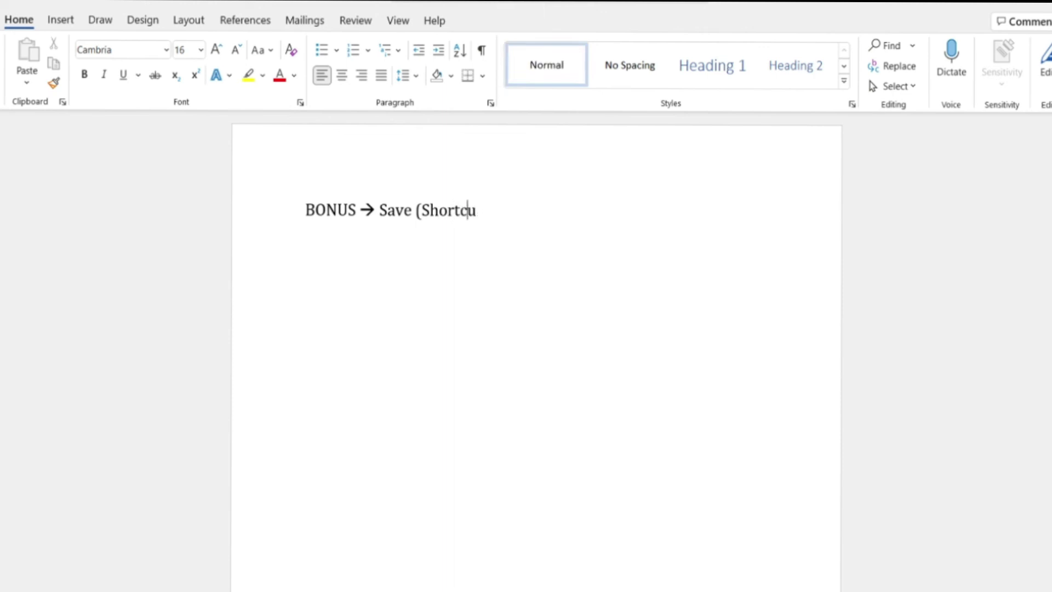
{"action": "key", "text": "Right"}
{"action": "key", "text": "Caps_Lock"}
{"action": "type", "text": "C"}
{"action": "key", "text": "Caps_Lock"}
{"action": "type", "text": "trl "}
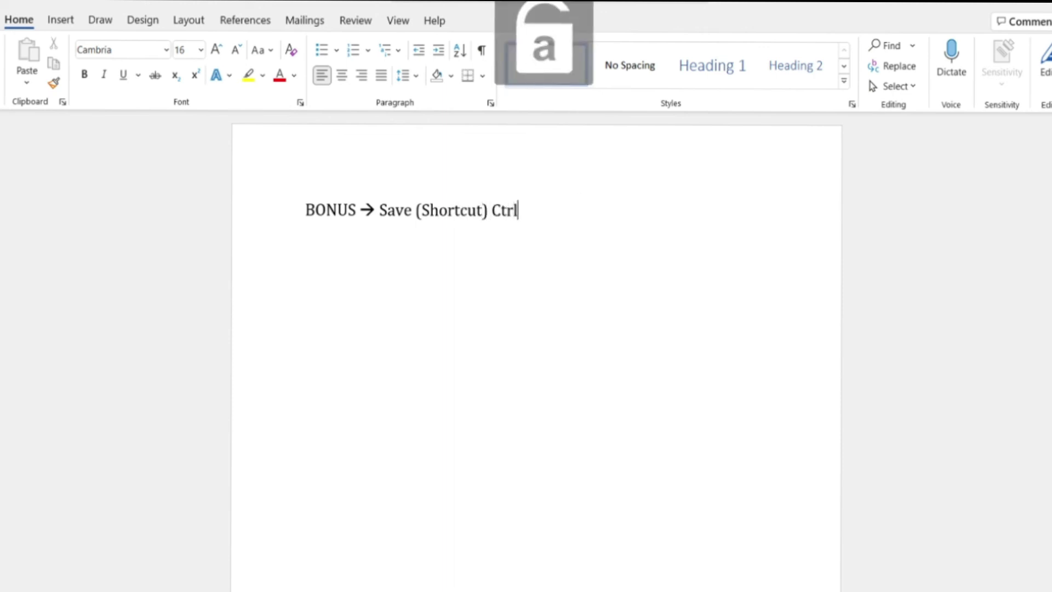
{"action": "type", "text": "+"}
{"action": "key", "text": "Caps_Lock"}
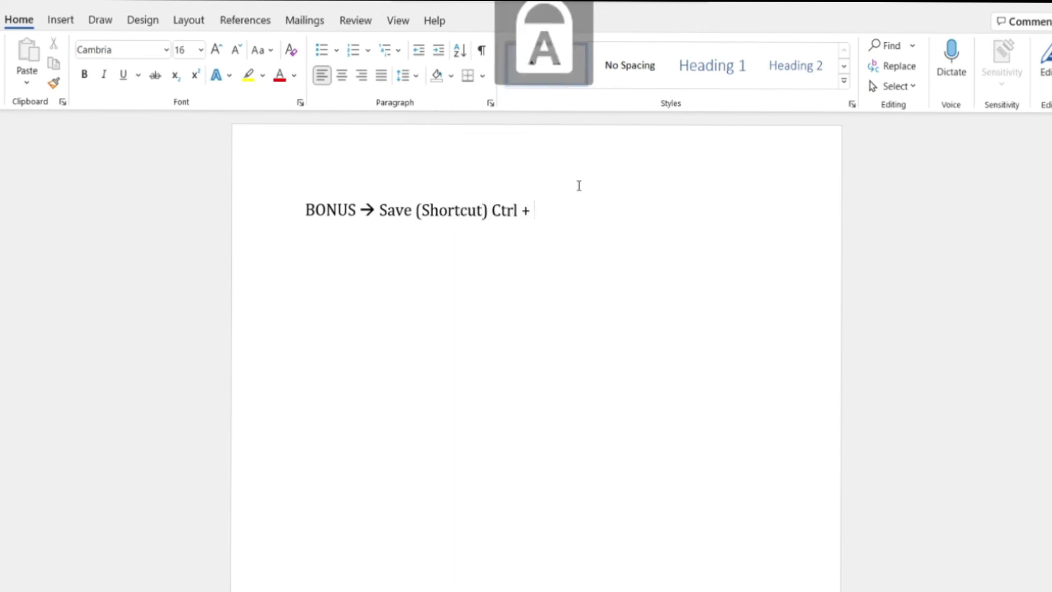
{"action": "key", "text": "Caps_Lock"}
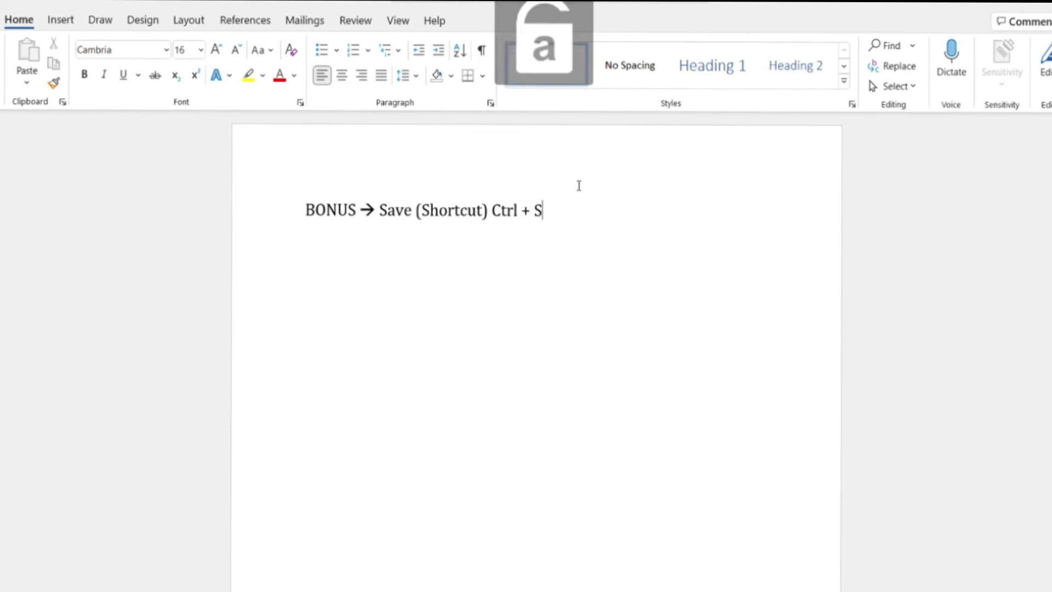
Start saving the document with the save shortcut and cancel the save.
{"action": "key", "text": "ctrl+s"}
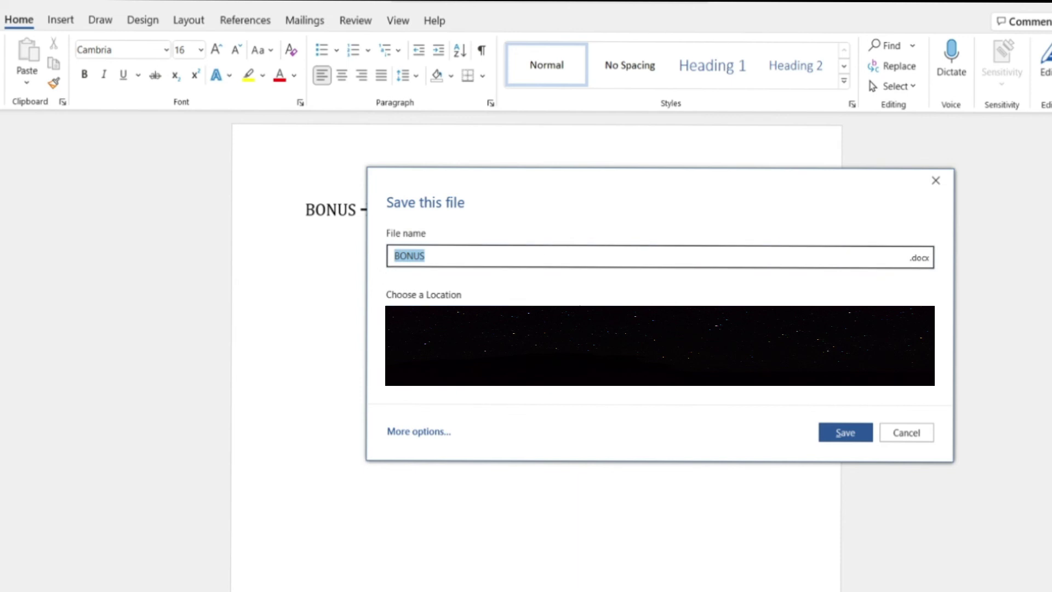
{"action": "left_click", "coordinate": [907, 441]}
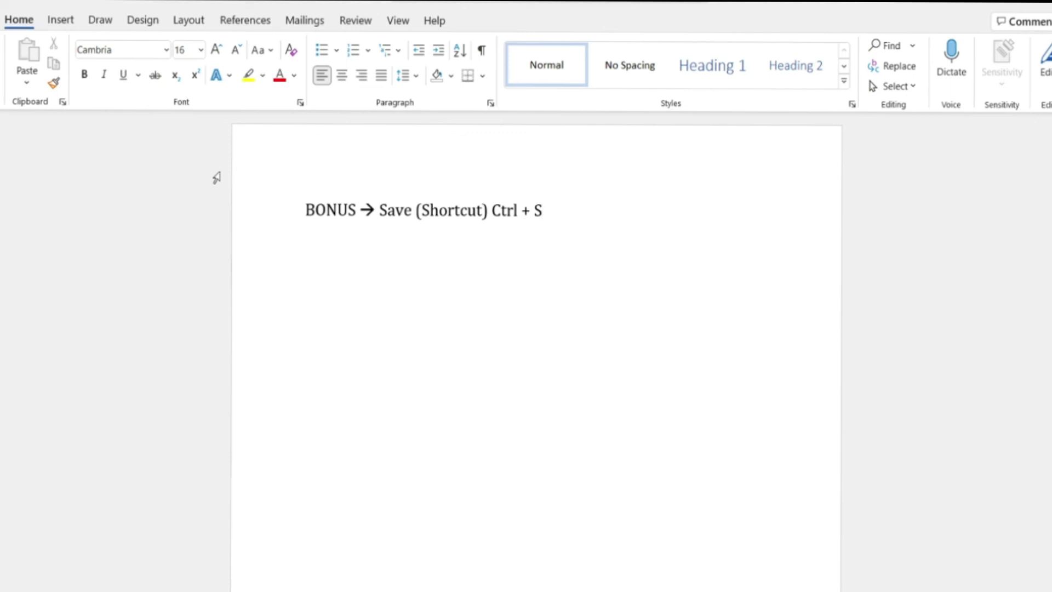
Make the whole line "BONUS → Save (Shortcut) Ctrl + S" bold and underlined.
{"action": "left_click", "coordinate": [277, 225]}
{"action": "key", "text": "ctrl+b"}
{"action": "key", "text": "ctrl+u"}
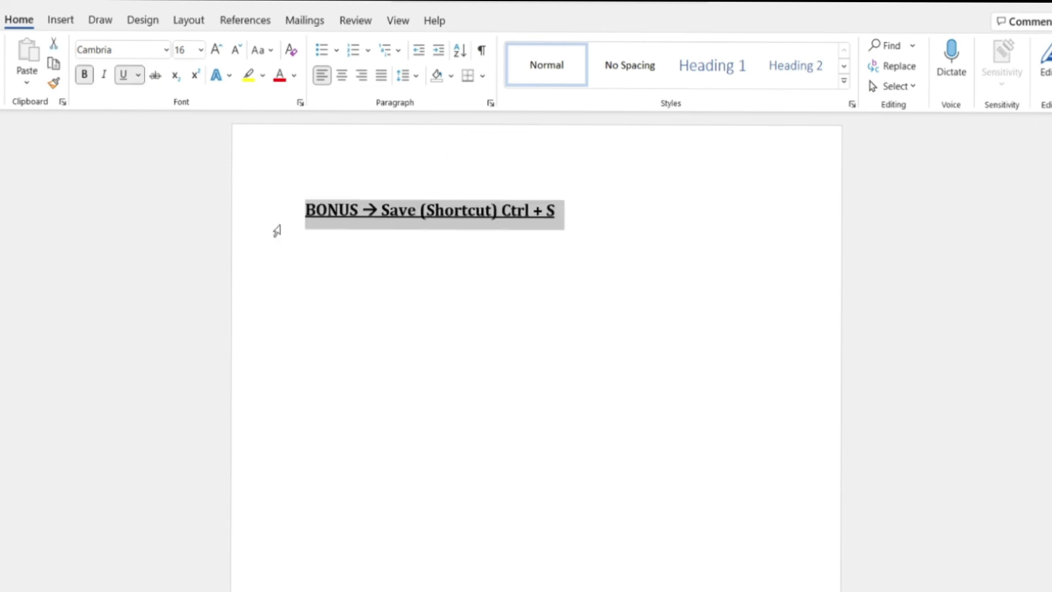